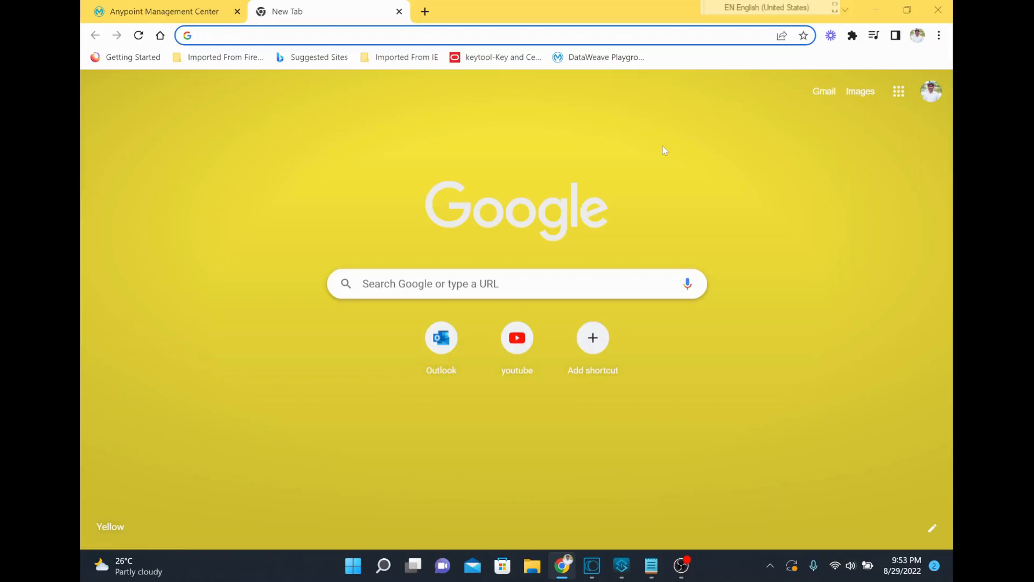
# Search Google for "network tool app mulesoft"
pyautogui.write('Netw')
pyautogui.press('Right')
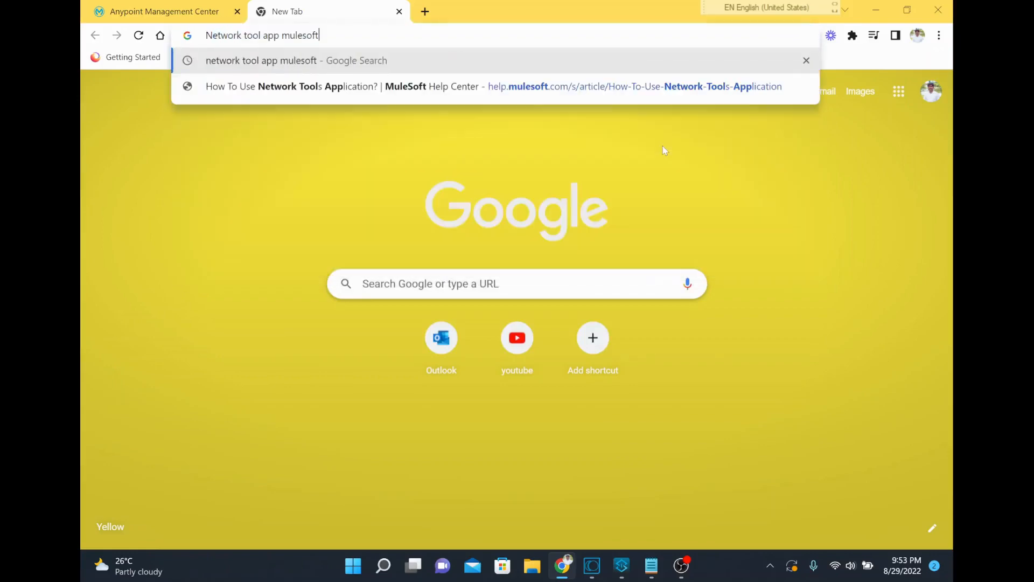
pyautogui.press('Return')
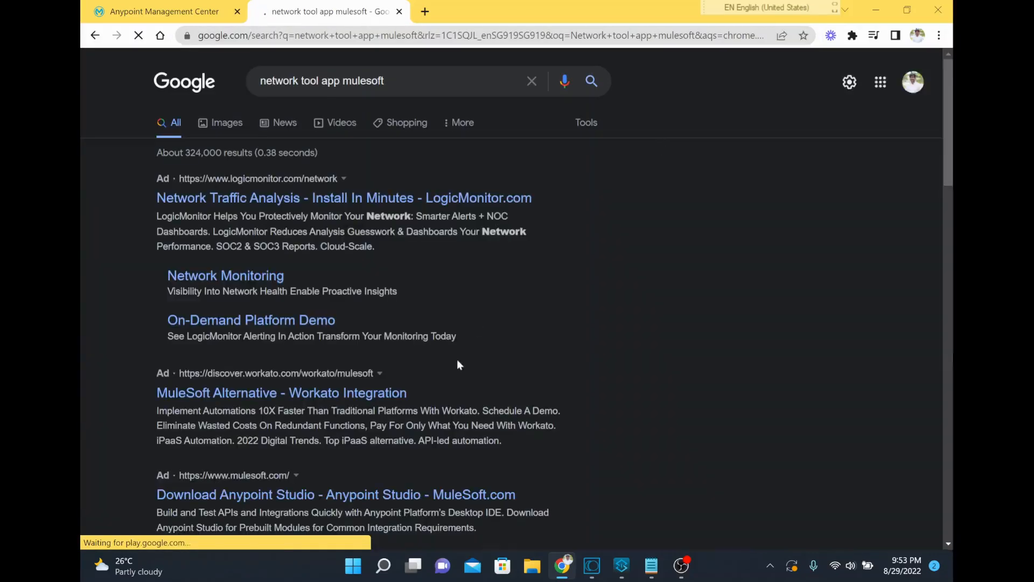
# Open the MuleSoft Help Center article "How To Use Network Tools Application?" from the search results
pyautogui.scroll(-2, 457, 361)
pyautogui.scroll(-3, 457, 365)
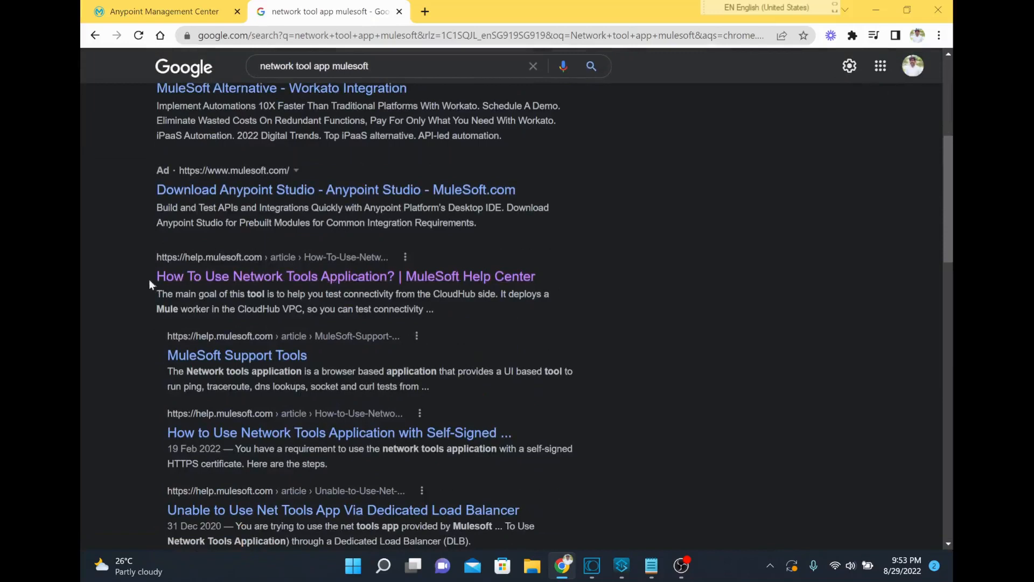
pyautogui.moveTo(153, 277); pyautogui.dragTo(504, 282)
pyautogui.rightClick(504, 282)
pyautogui.click(497, 281)
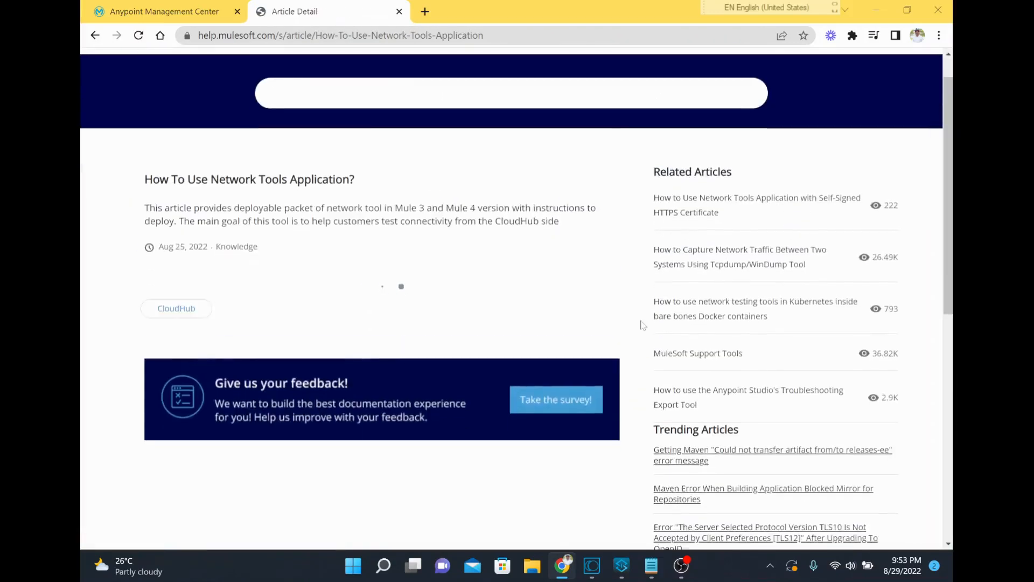
# Read the article's CloudHub deployment instructions and its list of test tools, such as Ping, Traceroute, Socket, DNS and cURL
pyautogui.scroll(-10, 491, 411)
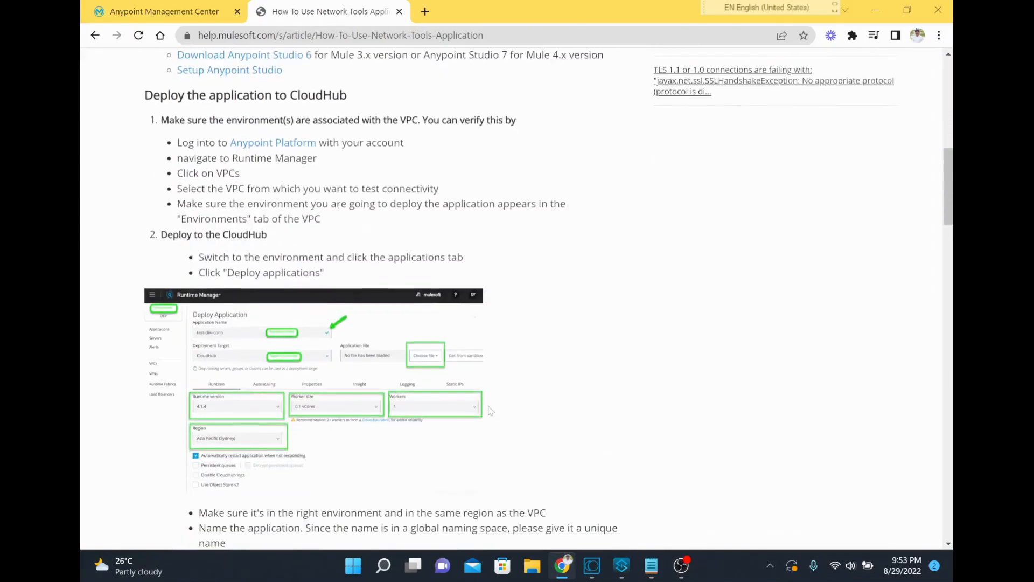
pyautogui.scroll(5, 140, 98)
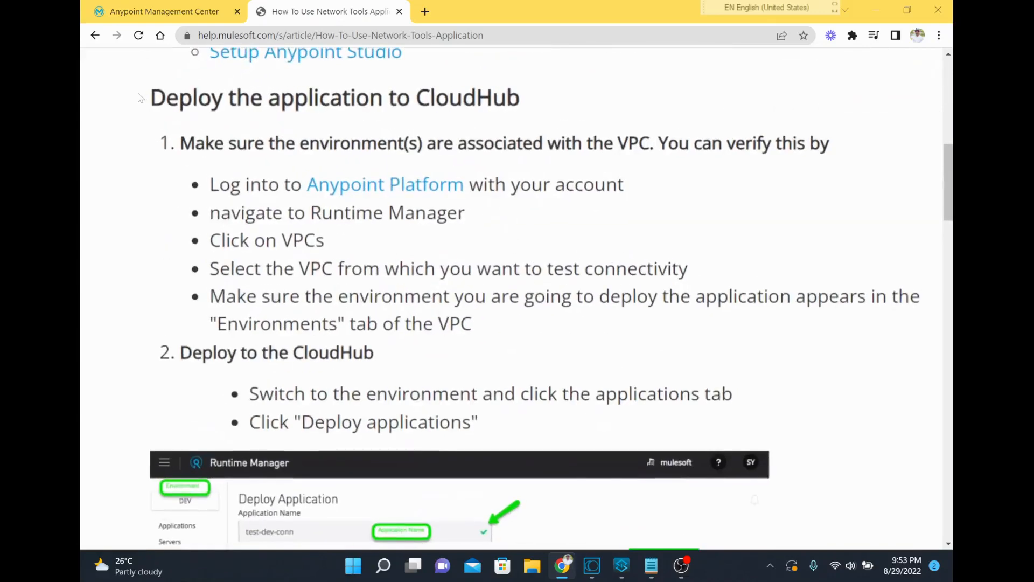
pyautogui.scroll(-4, 141, 164)
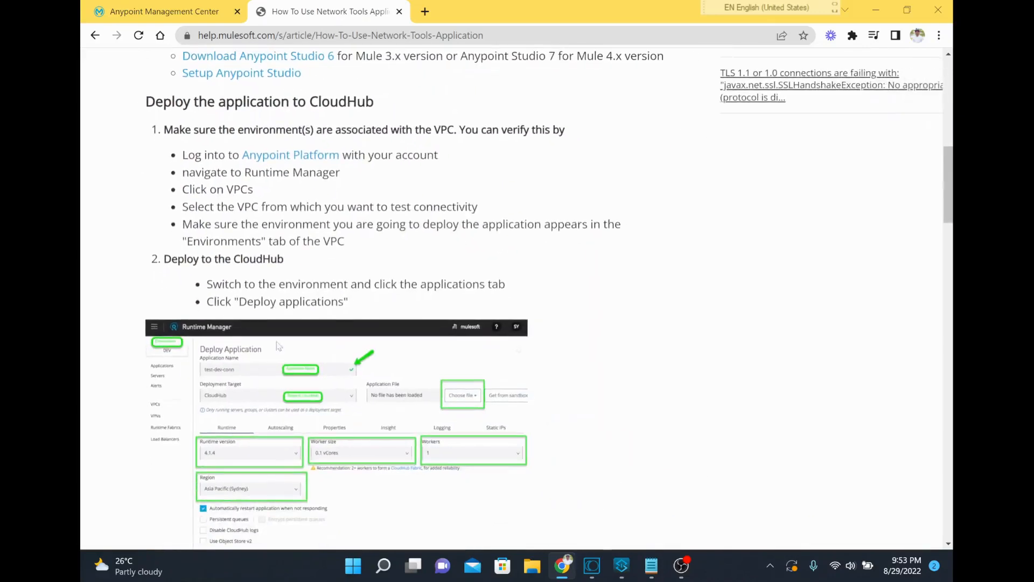
pyautogui.scroll(-6, 314, 311)
pyautogui.scroll(-20, 314, 311)
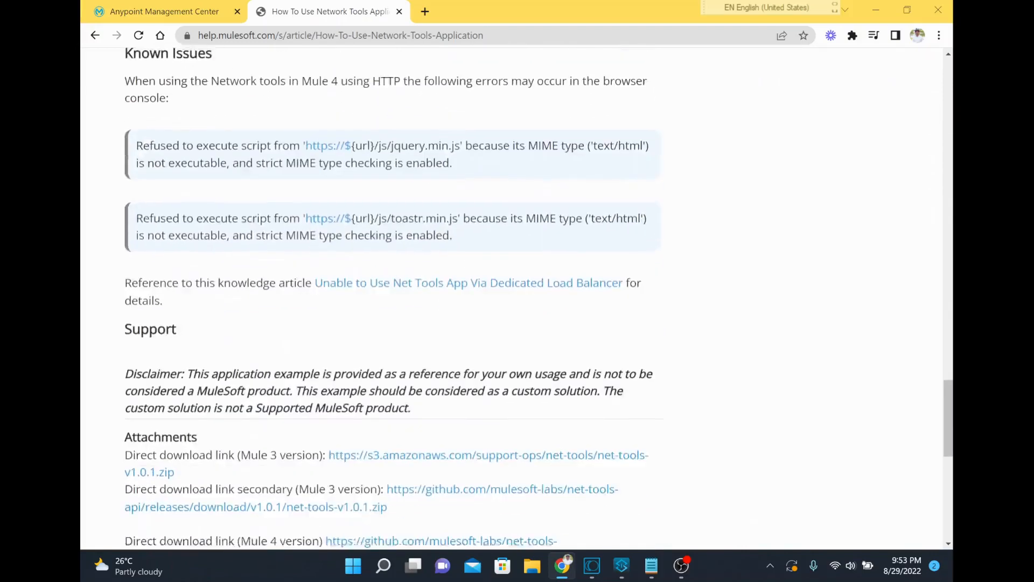
pyautogui.scroll(10, 517, 299)
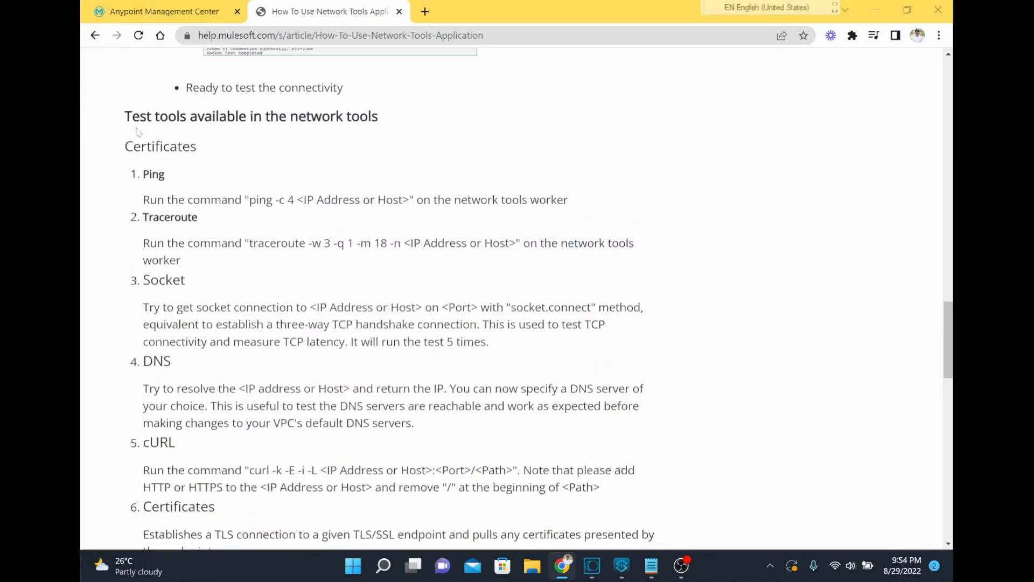
pyautogui.moveTo(123, 117); pyautogui.dragTo(198, 116)
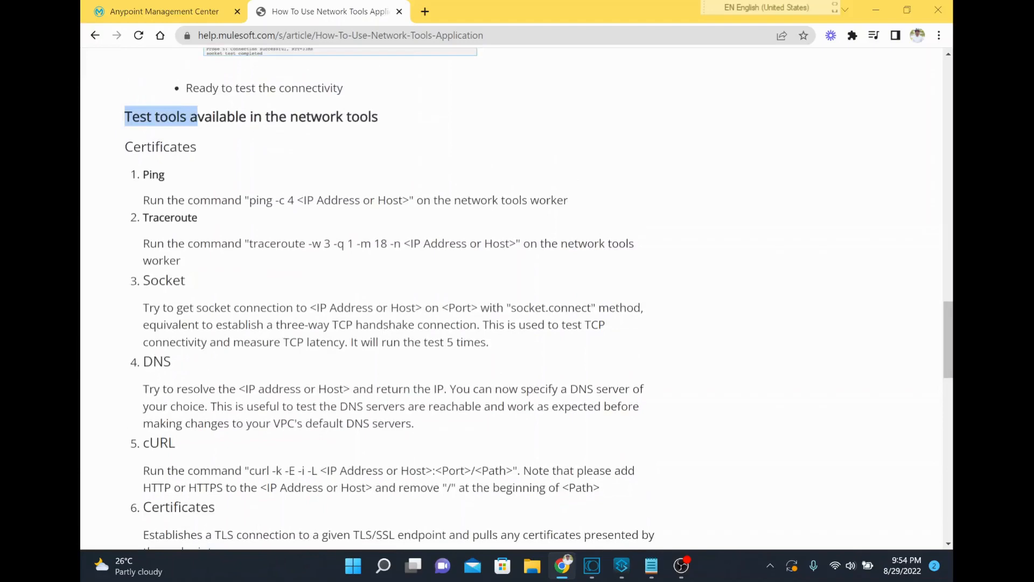
pyautogui.click(146, 199)
pyautogui.moveTo(136, 218); pyautogui.dragTo(188, 218)
pyautogui.moveTo(139, 280); pyautogui.dragTo(159, 280)
pyautogui.scroll(-2, 137, 372)
pyautogui.moveTo(133, 345); pyautogui.dragTo(205, 348)
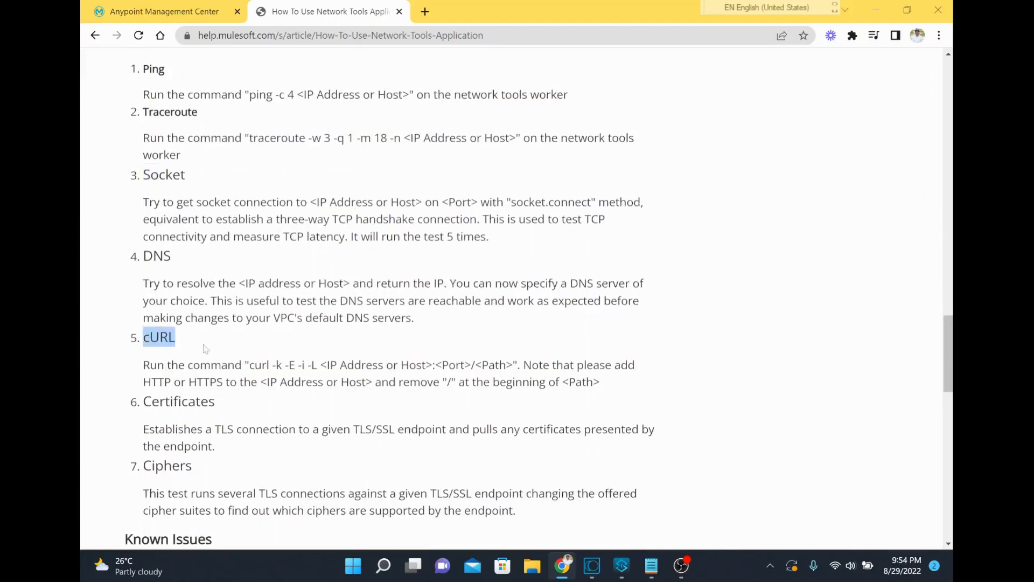
pyautogui.scroll(-4, 242, 444)
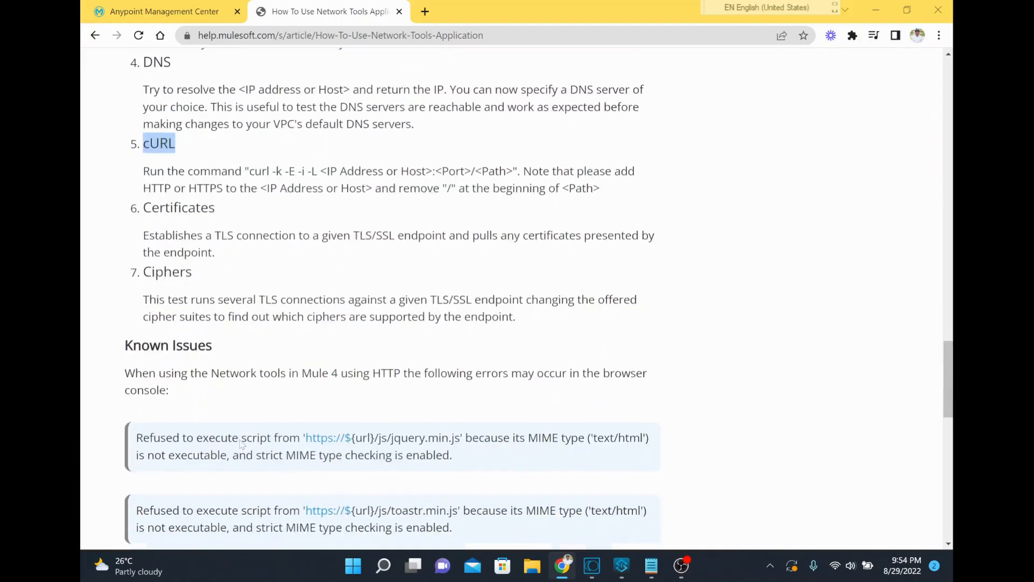
# Download the Mule 4 version of the tool, net-tools-v2.3.0.jar, from the article's attachments
pyautogui.scroll(-6, 226, 334)
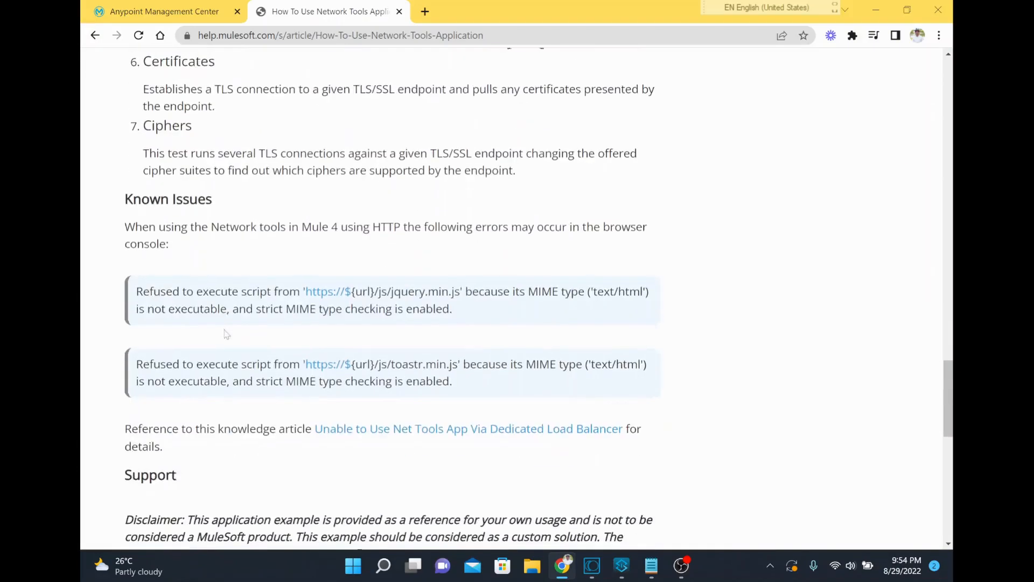
pyautogui.scroll(-3, 227, 334)
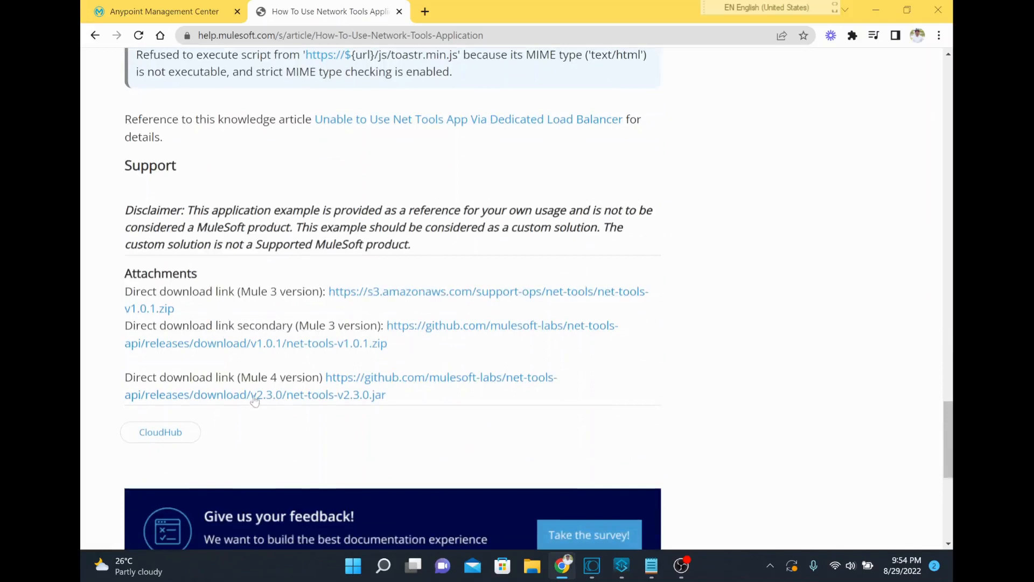
pyautogui.moveTo(126, 367); pyautogui.dragTo(310, 389)
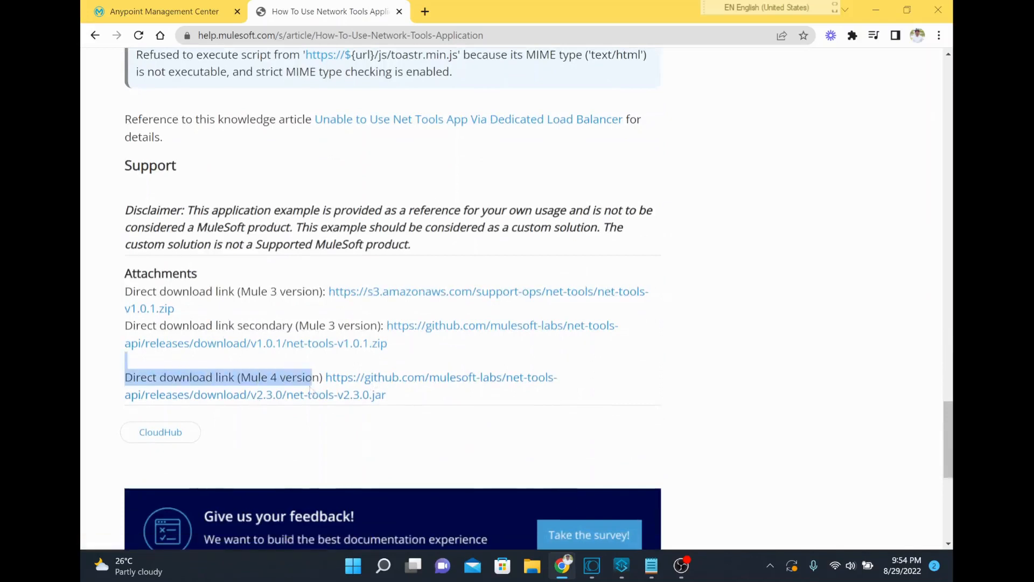
pyautogui.click(350, 397)
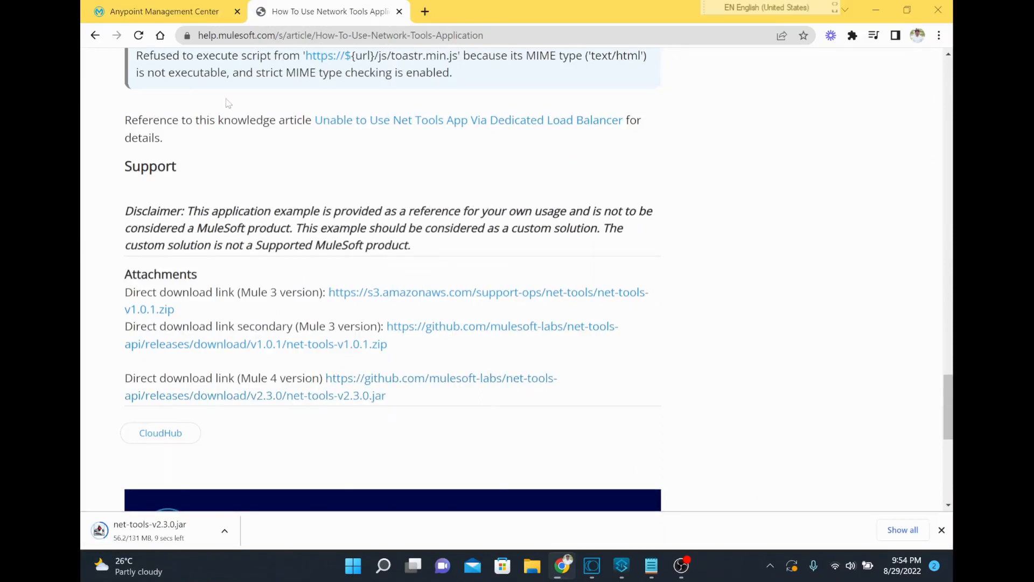
# Switch to Anypoint Runtime Manager, start a new application deployment and dismiss the Flex Gateway introduction
pyautogui.click(173, 5)
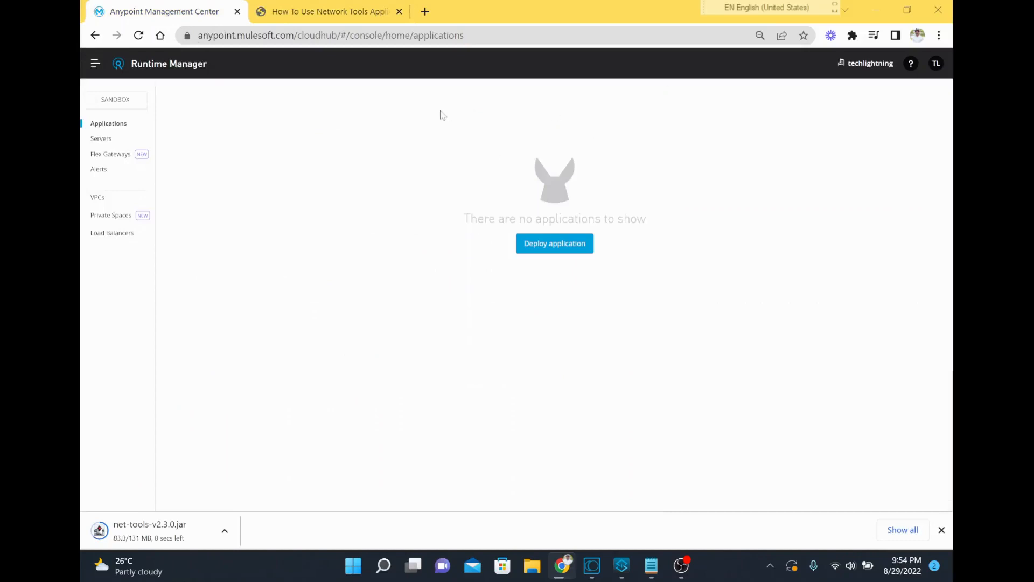
pyautogui.click(573, 245)
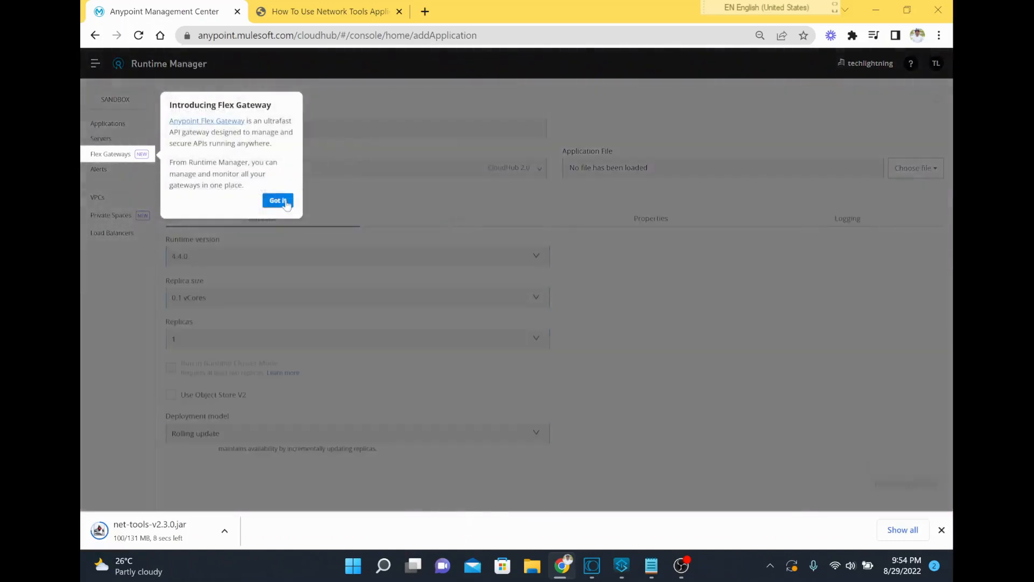
pyautogui.click(285, 203)
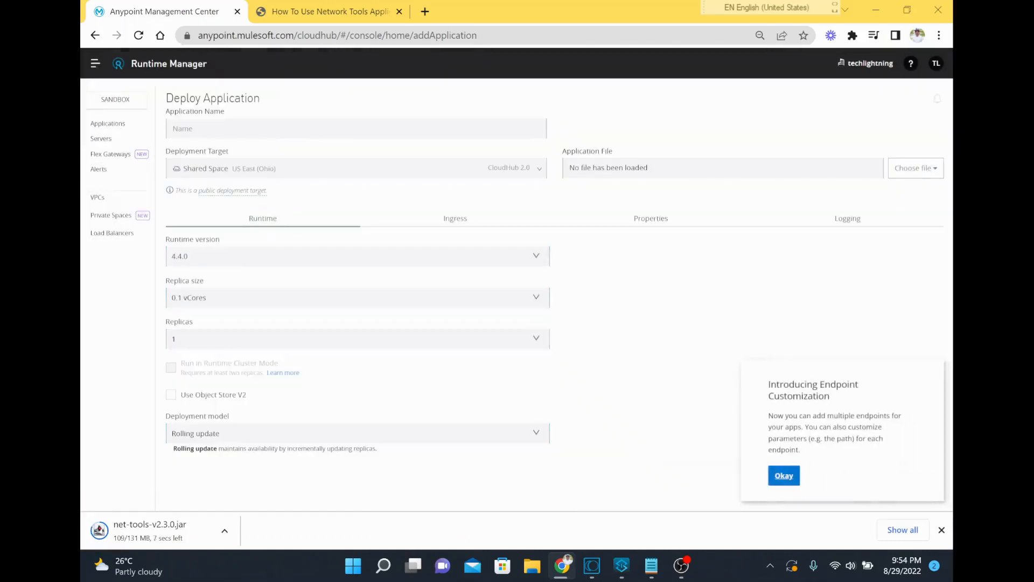
# Name the application test-connectivity-app-v1
pyautogui.click(216, 129)
pyautogui.write('test-con')
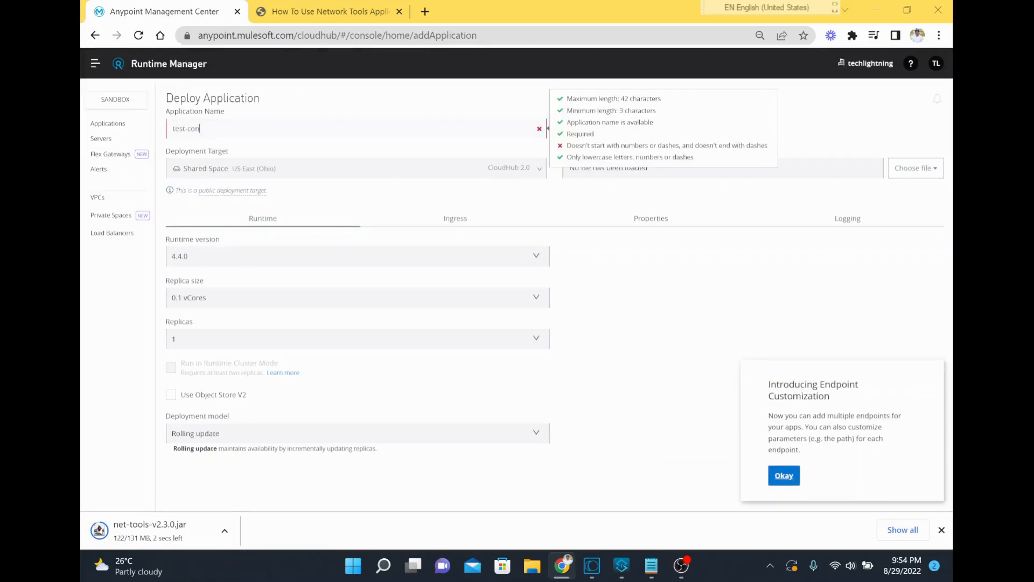
pyautogui.write('nectivty-app')
pyautogui.press('BackSpace')
pyautogui.press('BackSpace')
pyautogui.press('BackSpace')
pyautogui.press('BackSpace')
pyautogui.press('BackSpace')
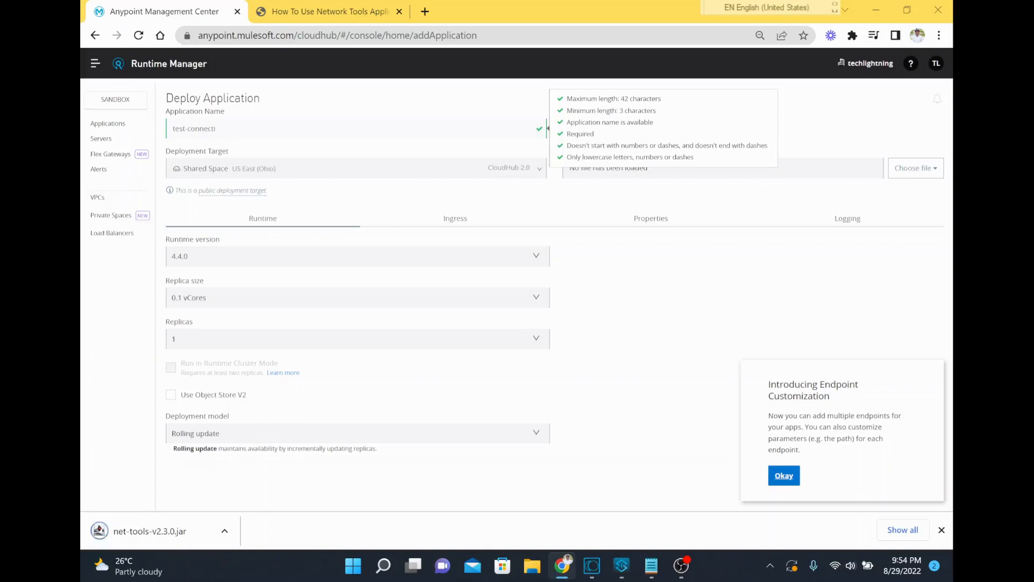
pyautogui.write('ity-app-v1')
pyautogui.click(437, 112)
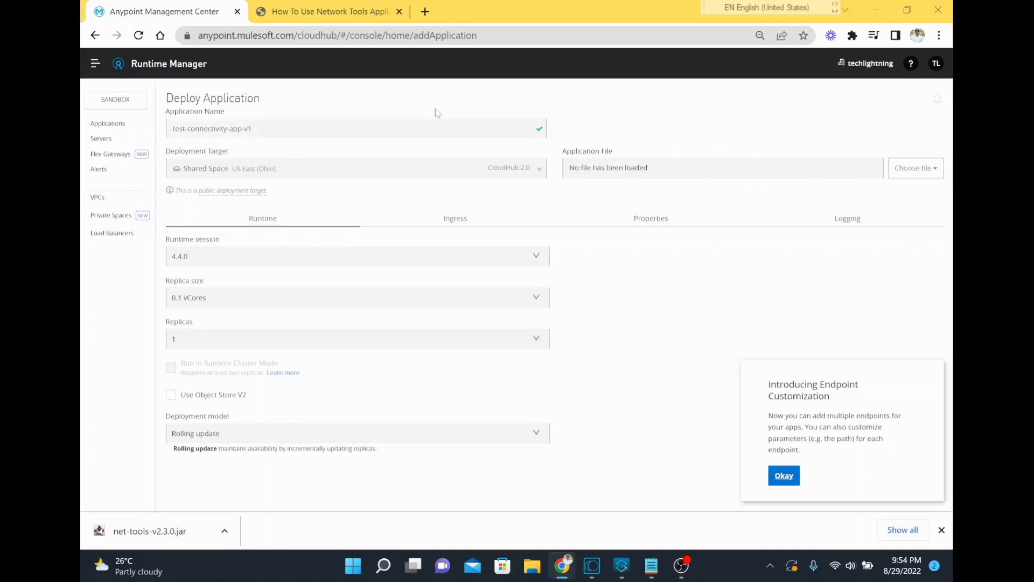
# Set the deployment target to CloudHub and prefix the application name so it reads nonprod-test-connectivity-app-v1
pyautogui.click(475, 170)
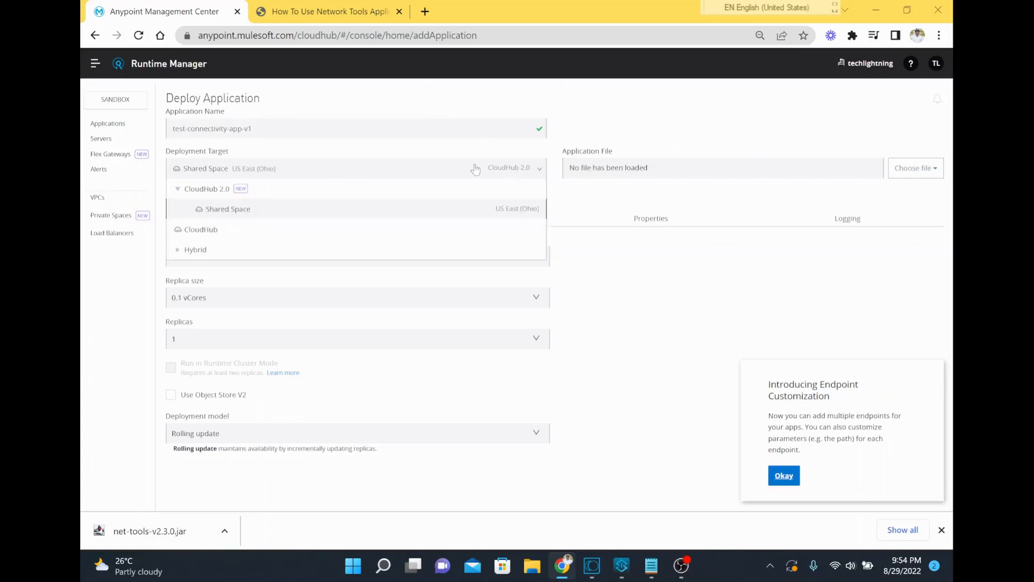
pyautogui.click(212, 231)
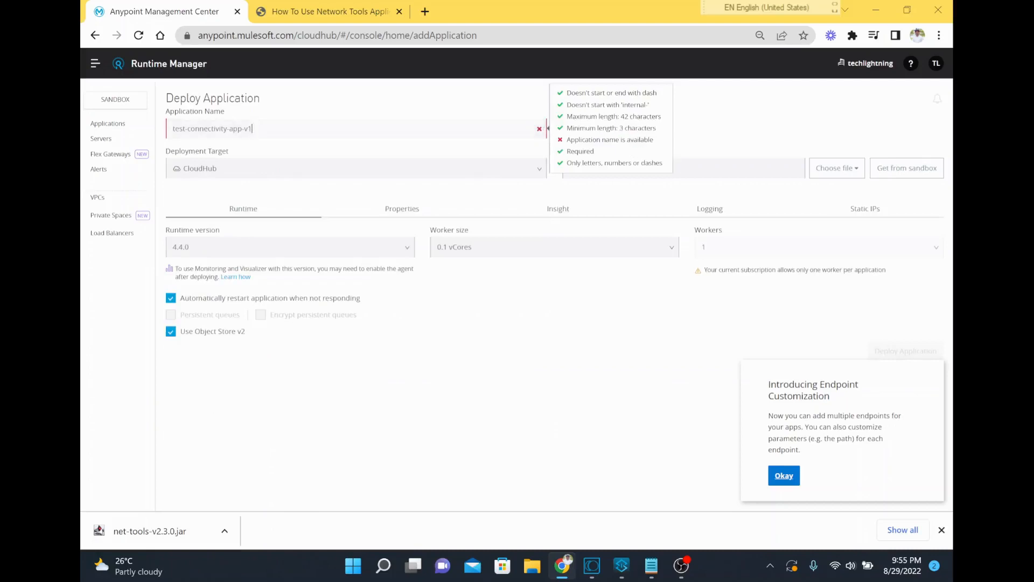
pyautogui.click(171, 130)
pyautogui.write('nonprod-')
pyautogui.press('End')
pyautogui.click(700, 168)
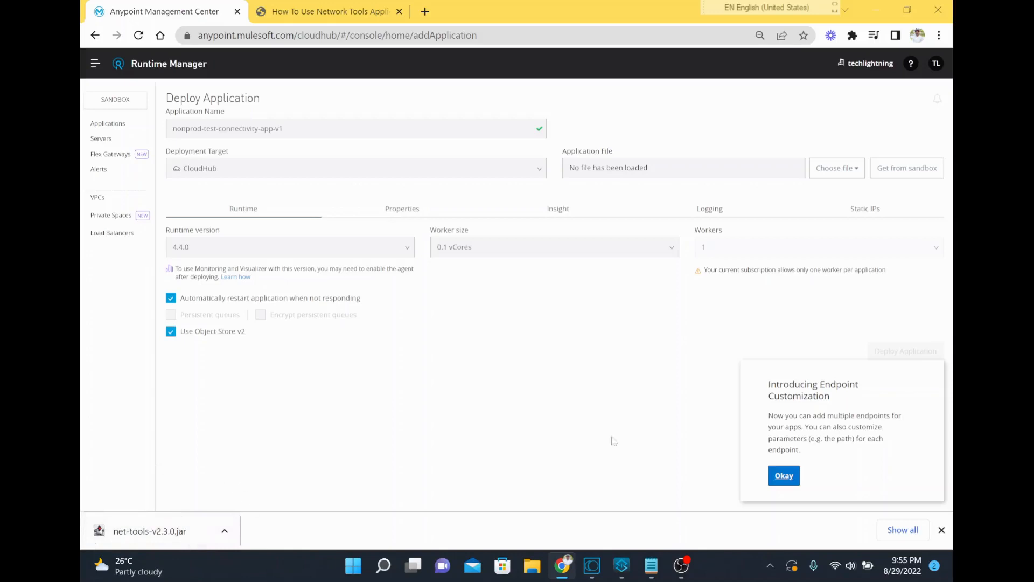
# Dismiss the Endpoint Customization notice and load net-tools-v2.3.0.jar from Downloads as the application file
pyautogui.click(784, 476)
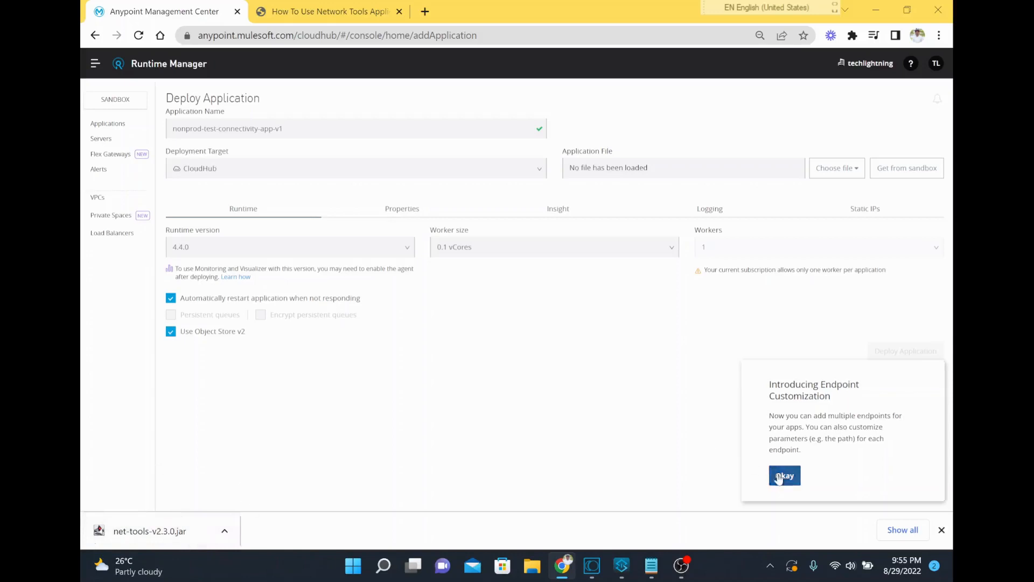
pyautogui.click(824, 168)
pyautogui.click(799, 211)
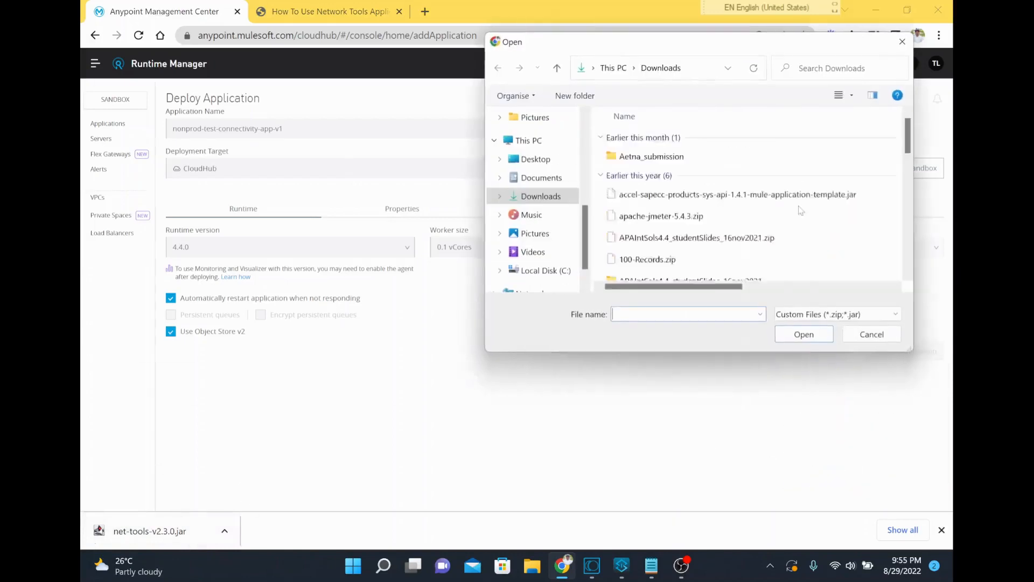
pyautogui.doubleClick(666, 155)
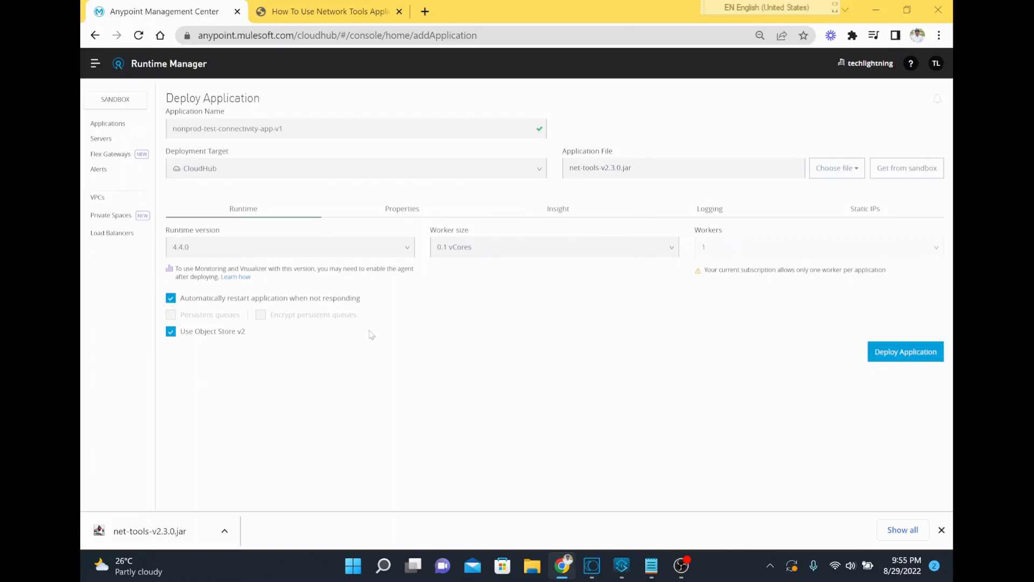
# Add a property "user" with the value mule and remove the anypoint.platform.config.analytics.agent.enabled property
pyautogui.click(445, 217)
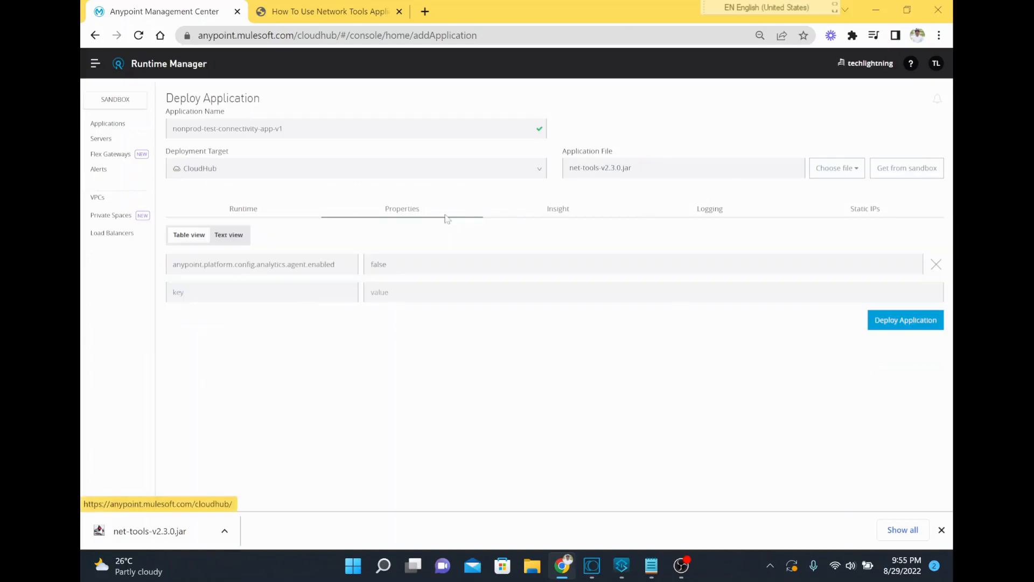
pyautogui.click(263, 292)
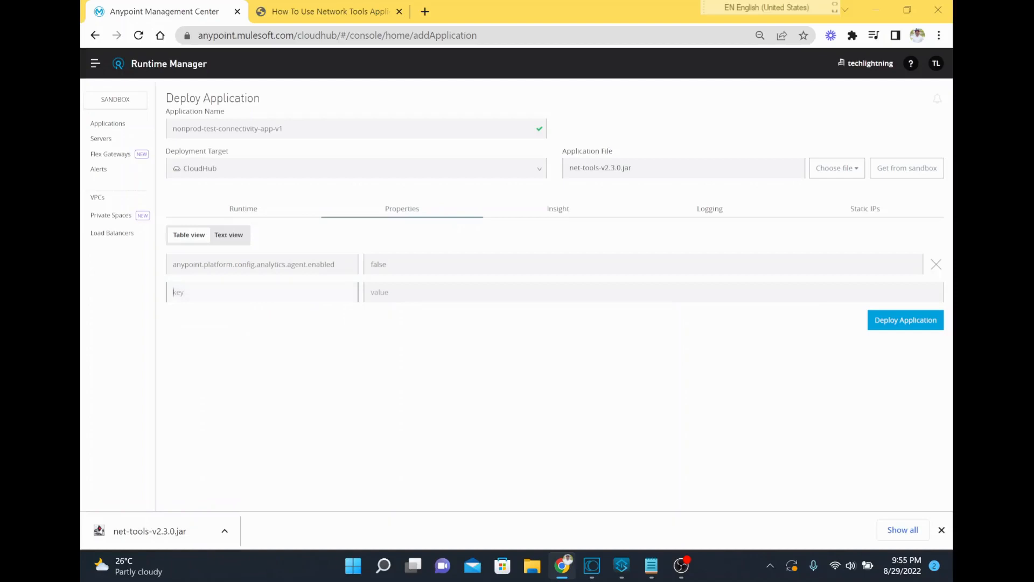
pyautogui.write('user')
pyautogui.press('Tab')
pyautogui.write('mule')
pyautogui.press('Tab')
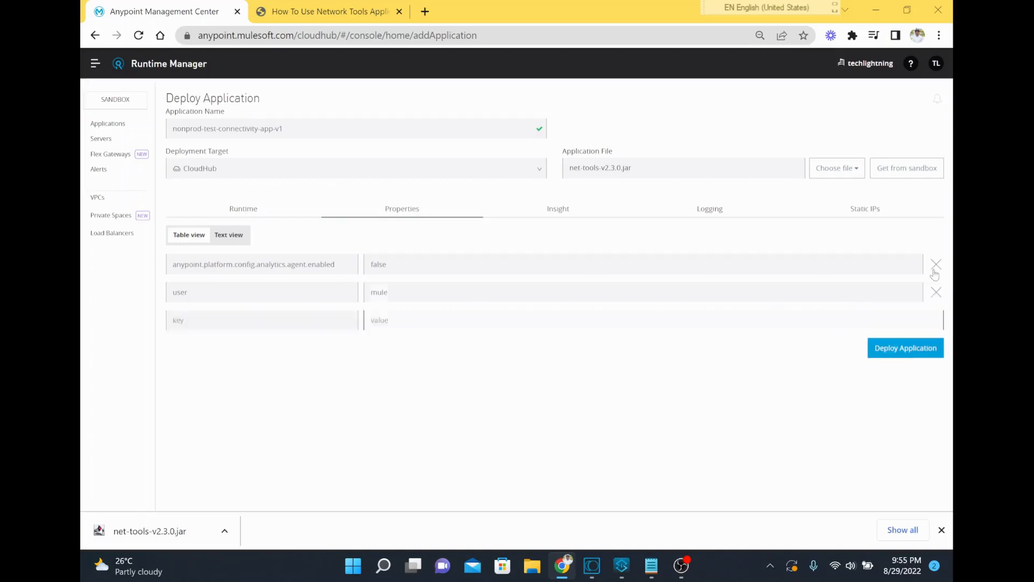
pyautogui.click(936, 265)
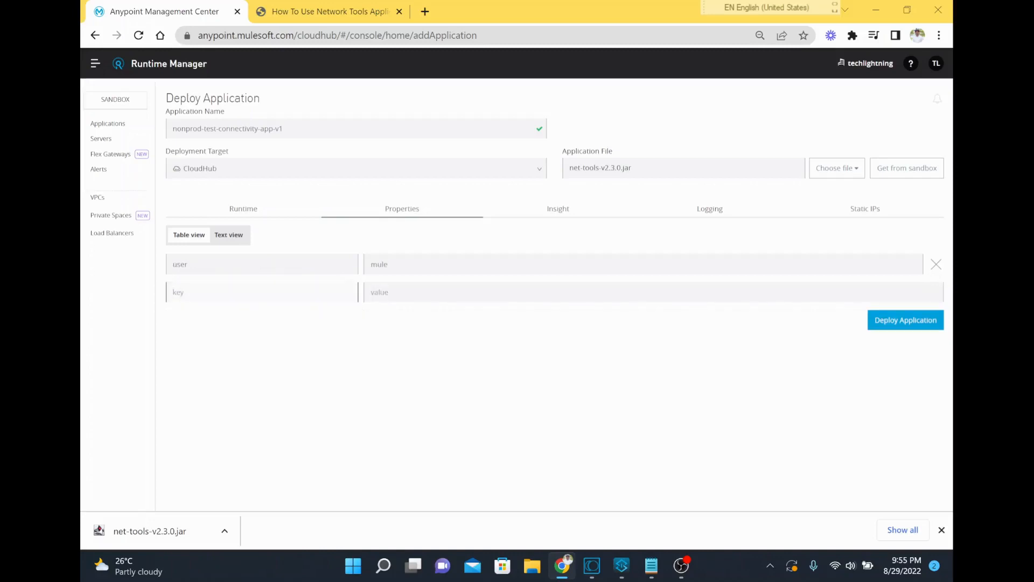
# Add a "pass" property holding the tool's password and deploy the application
pyautogui.write('pass')
pyautogui.press('Tab')
pyautogui.write('mule')
pyautogui.press('Tab')
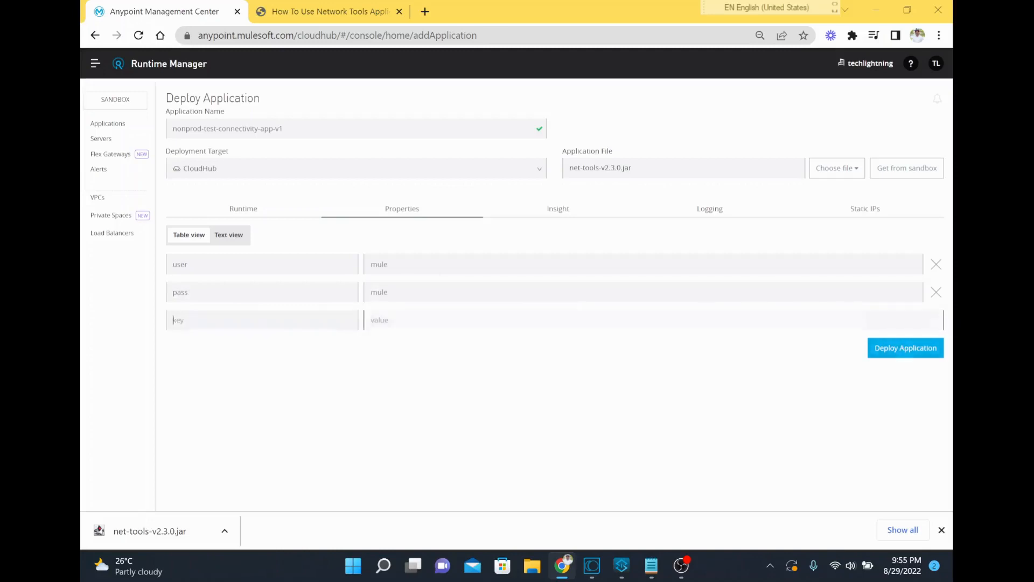
pyautogui.click(916, 351)
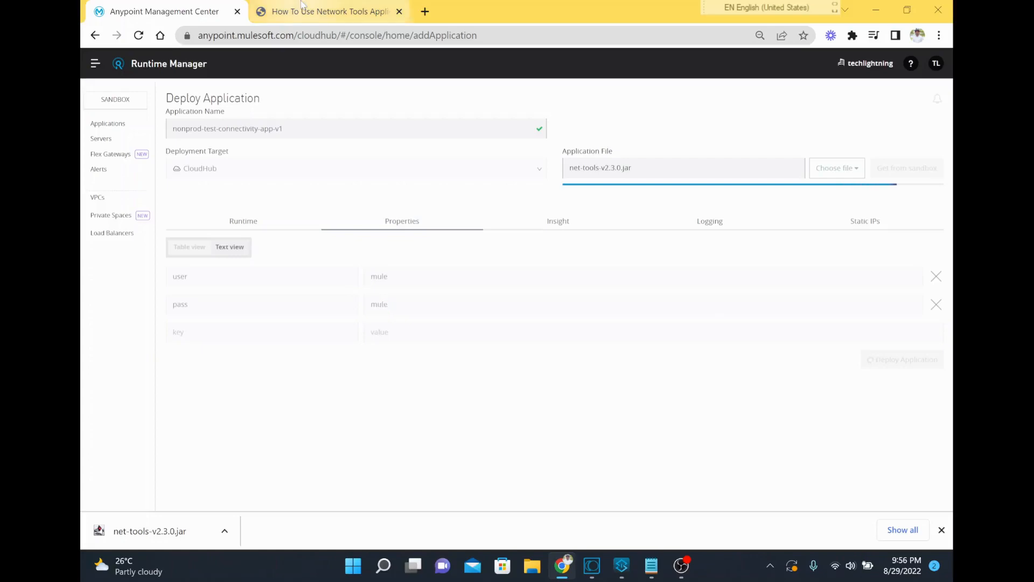
# Read the Ping and Socket entries in the Network Tools help article, noting the IP address or host and port they need
pyautogui.click(329, 11)
pyautogui.scroll(5, 393, 275)
pyautogui.scroll(7, 378, 270)
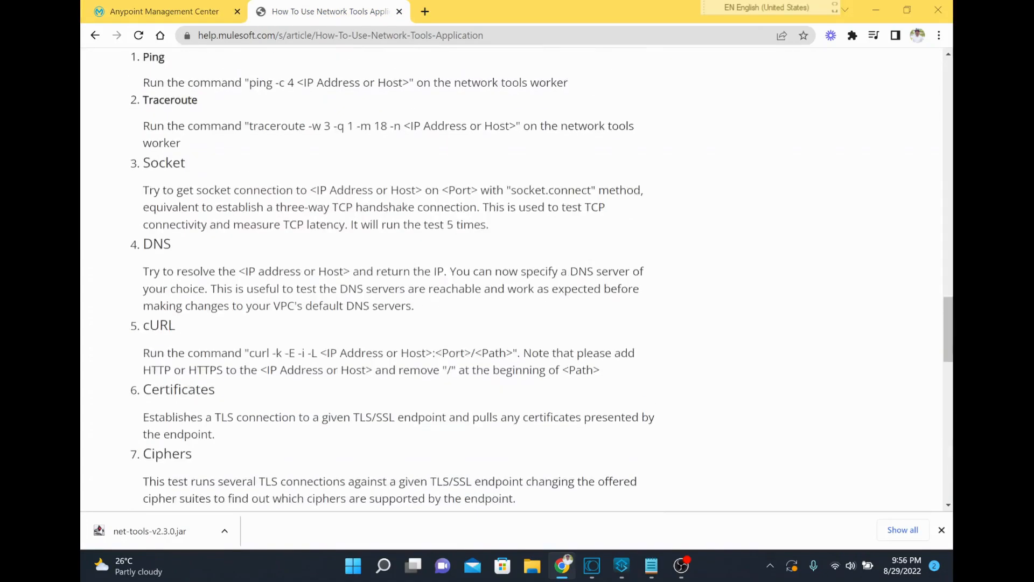
pyautogui.moveTo(142, 186); pyautogui.dragTo(181, 187)
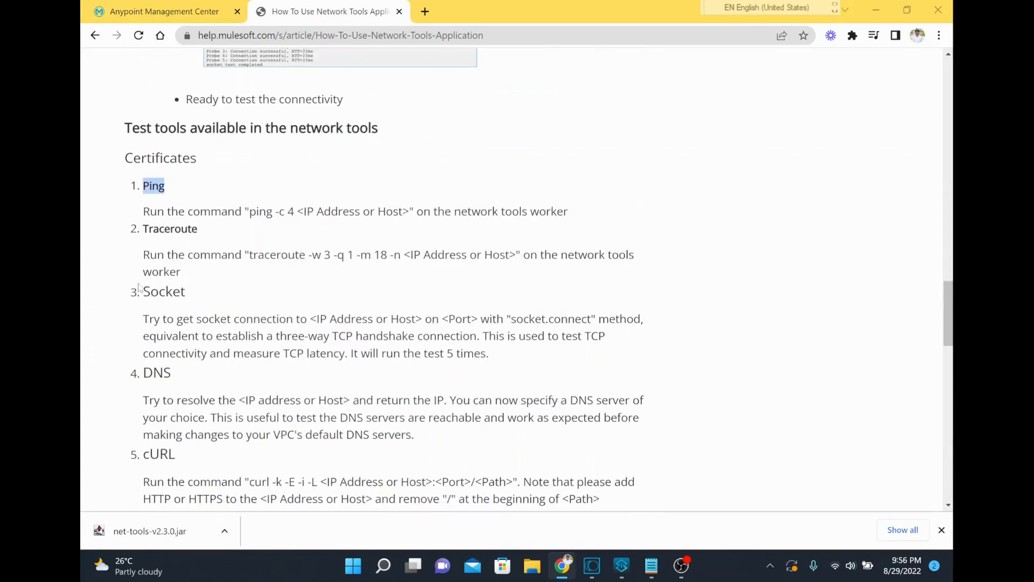
pyautogui.moveTo(142, 291); pyautogui.dragTo(190, 292)
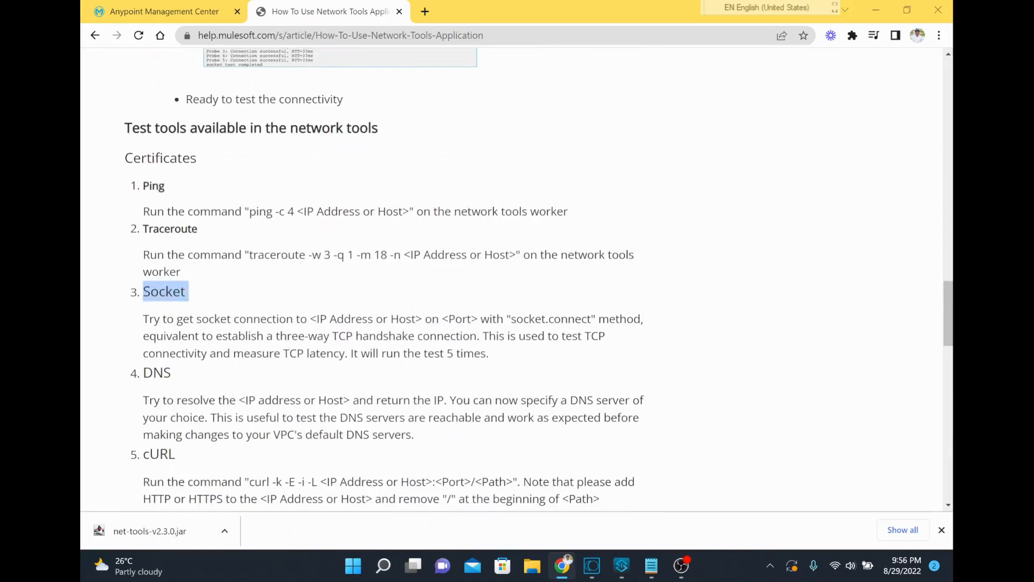
pyautogui.moveTo(310, 319); pyautogui.dragTo(467, 319)
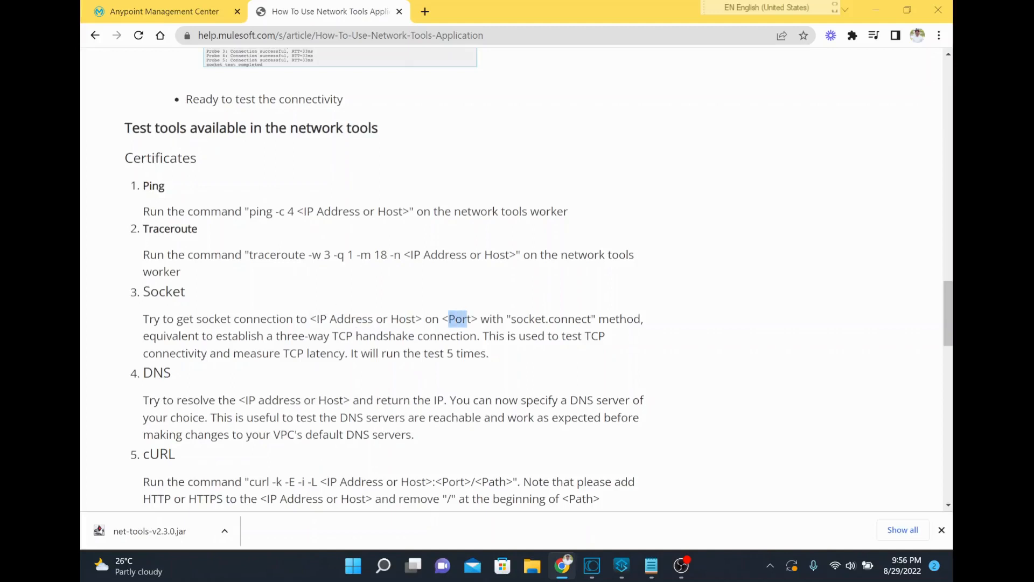
pyautogui.moveTo(316, 319); pyautogui.dragTo(471, 319)
pyautogui.moveTo(439, 319); pyautogui.dragTo(471, 319)
pyautogui.moveTo(320, 319); pyautogui.dragTo(383, 319)
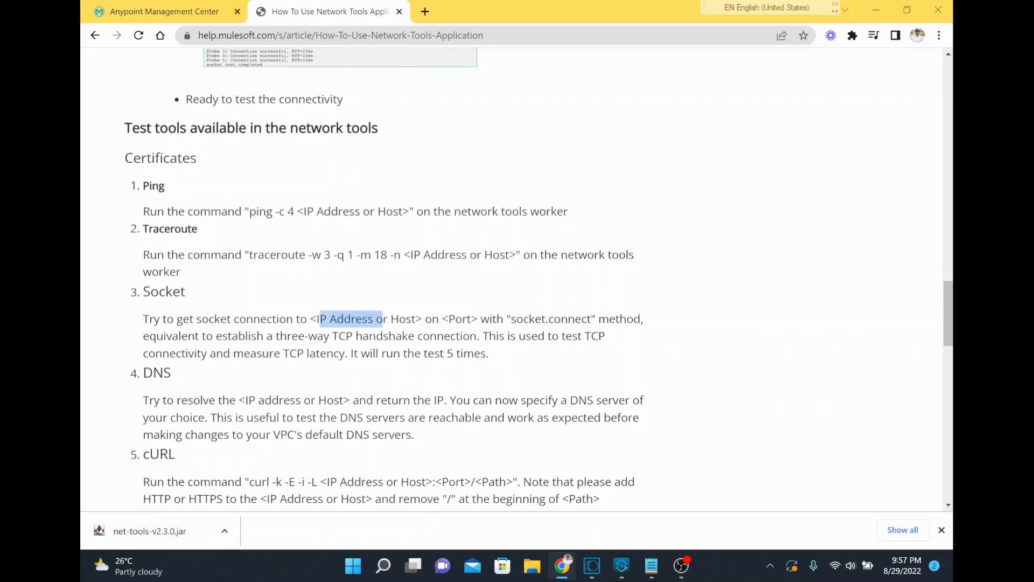
pyautogui.doubleClick(460, 319)
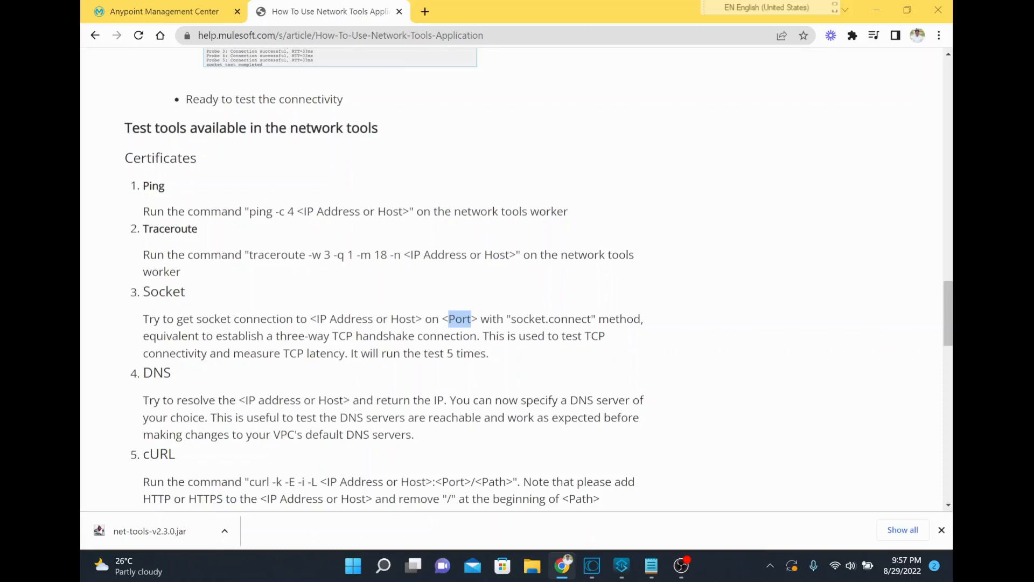
# Return to Runtime Manager, review the deployment logs of nonprod-test-connectivity-app-v1, and check its status in the applications list
pyautogui.click(171, 10)
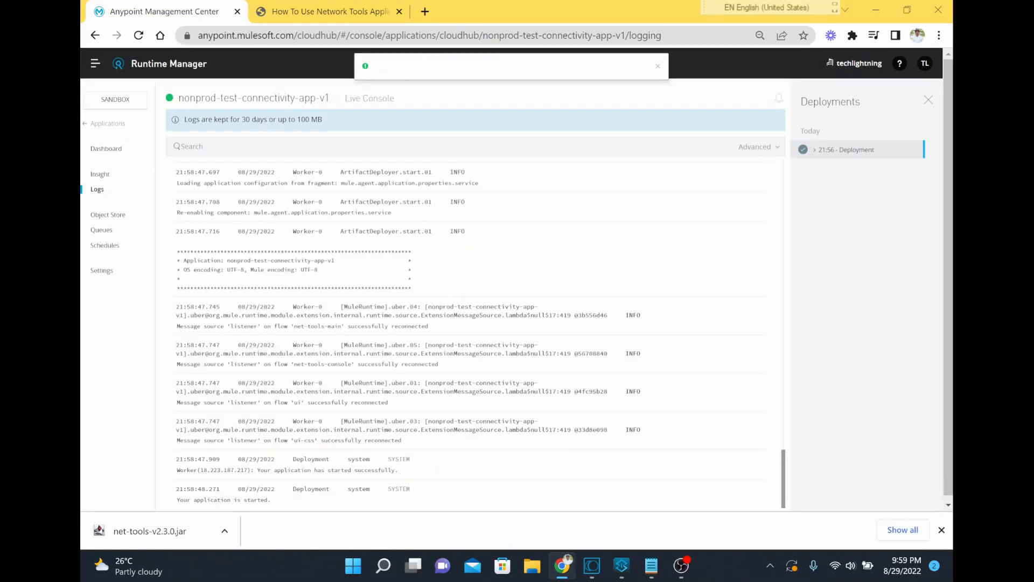
pyautogui.scroll(10, 402, 300)
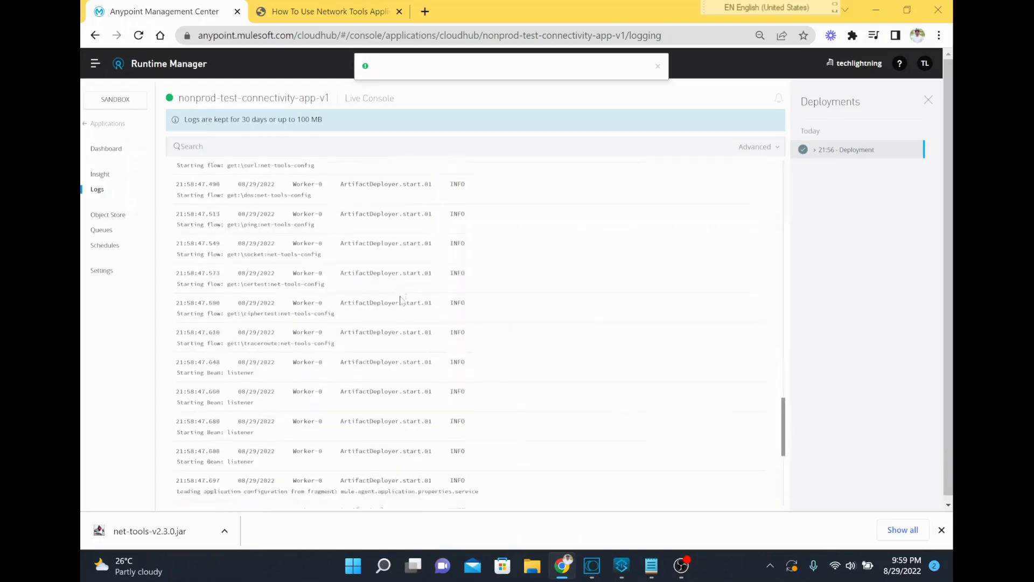
pyautogui.scroll(10, 401, 300)
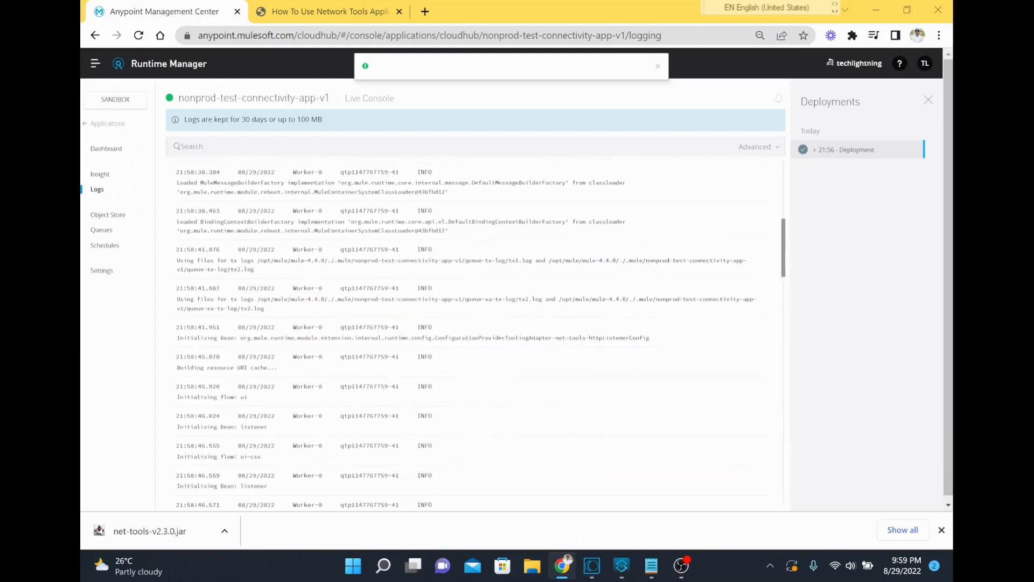
pyautogui.scroll(-10, 461, 323)
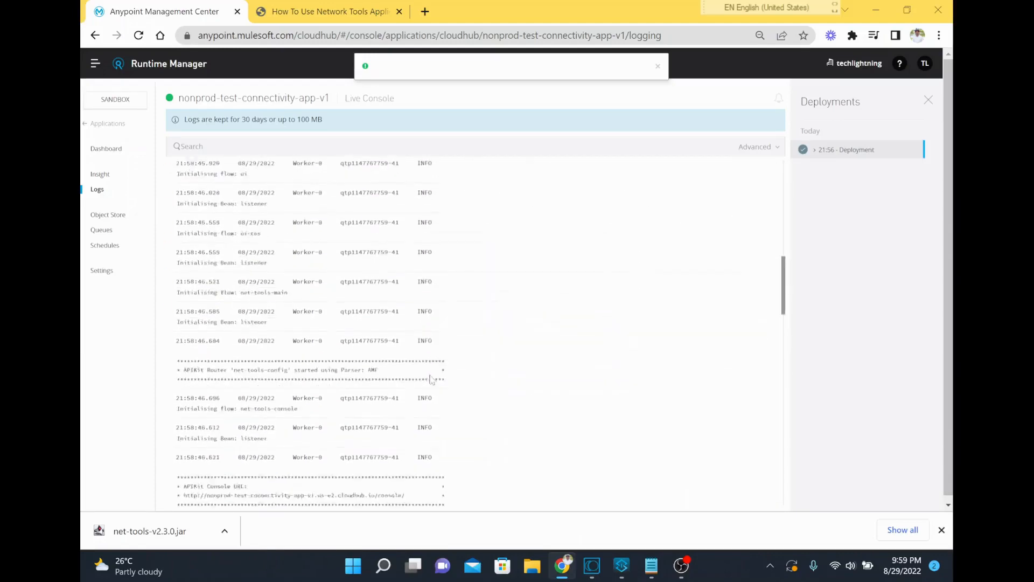
pyautogui.scroll(-5, 431, 379)
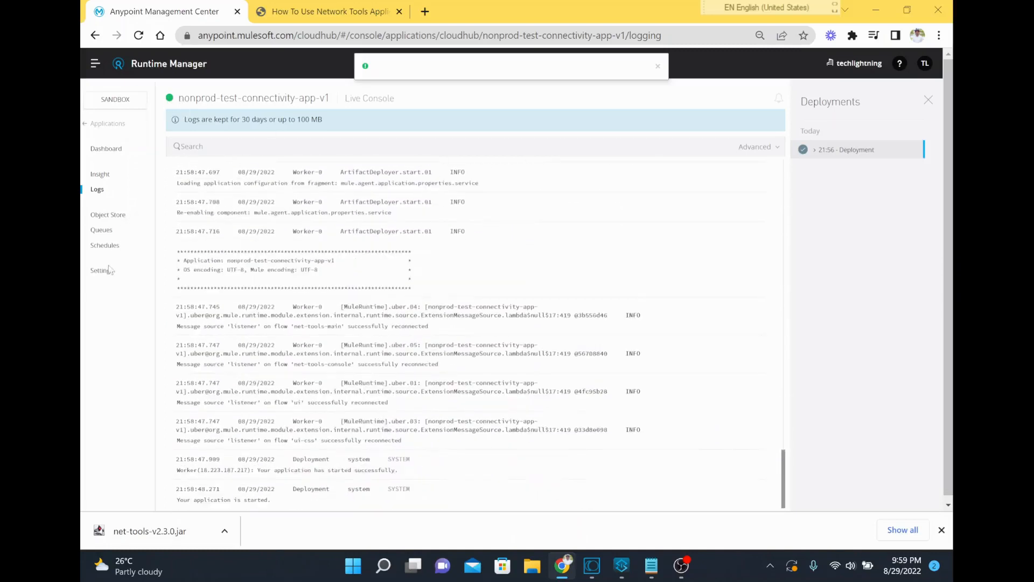
pyautogui.click(108, 125)
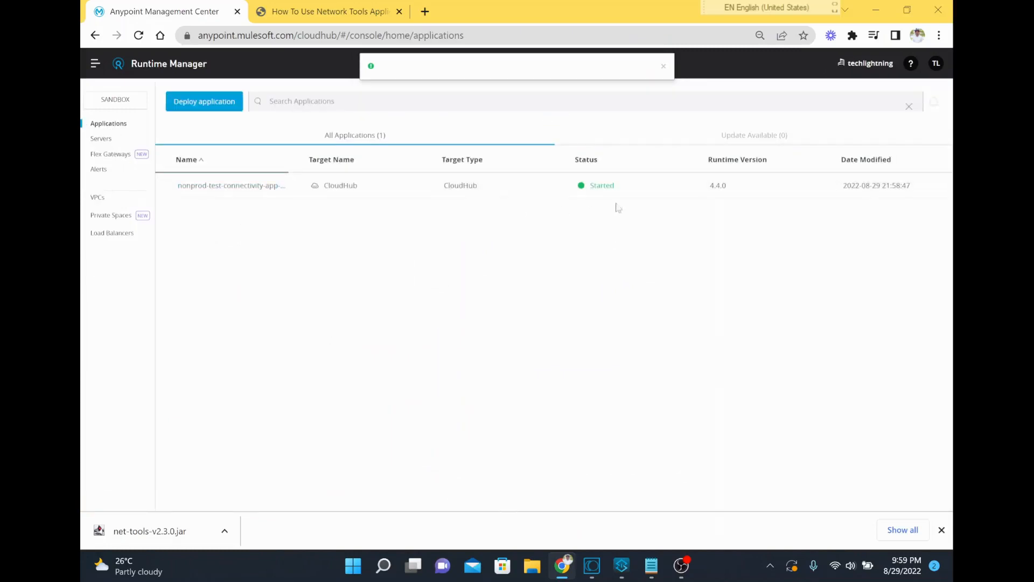
pyautogui.doubleClick(603, 185)
# Open the nonprod-test-connectivity-app-v1 dashboard and open the application's domain link in a new browser tab
pyautogui.click(226, 186)
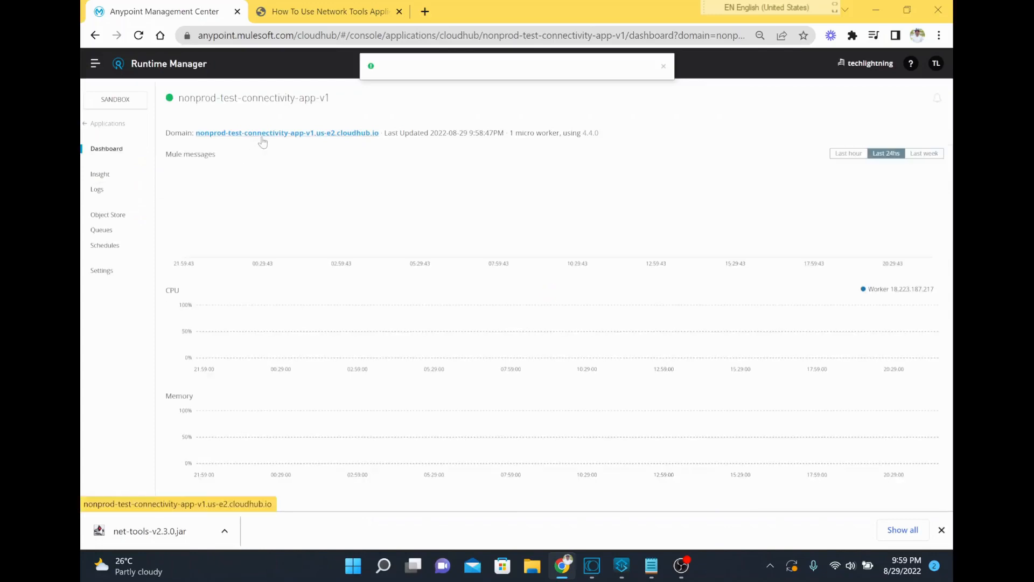
pyautogui.rightClick(261, 135)
pyautogui.click(291, 151)
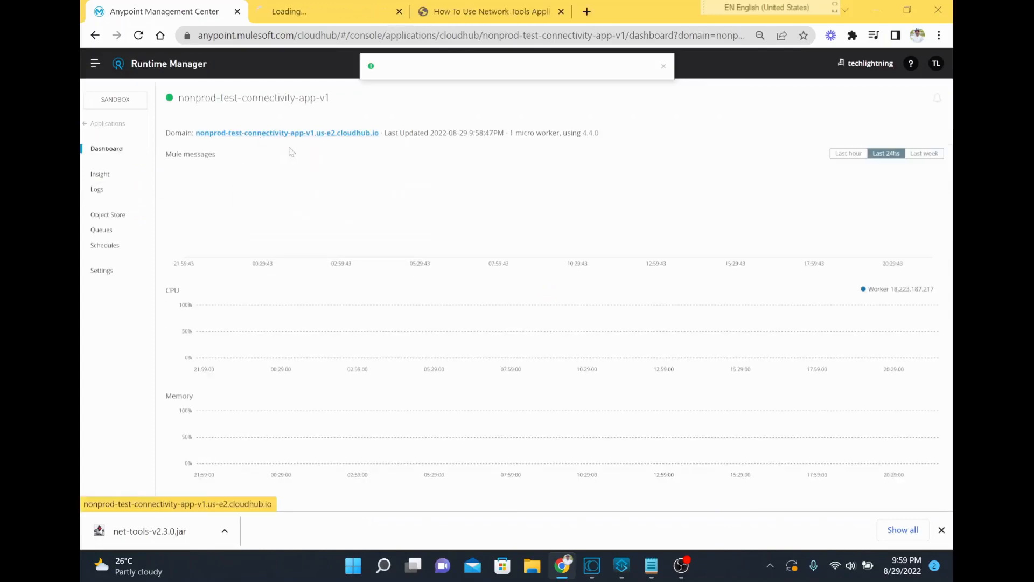
pyautogui.click(317, 11)
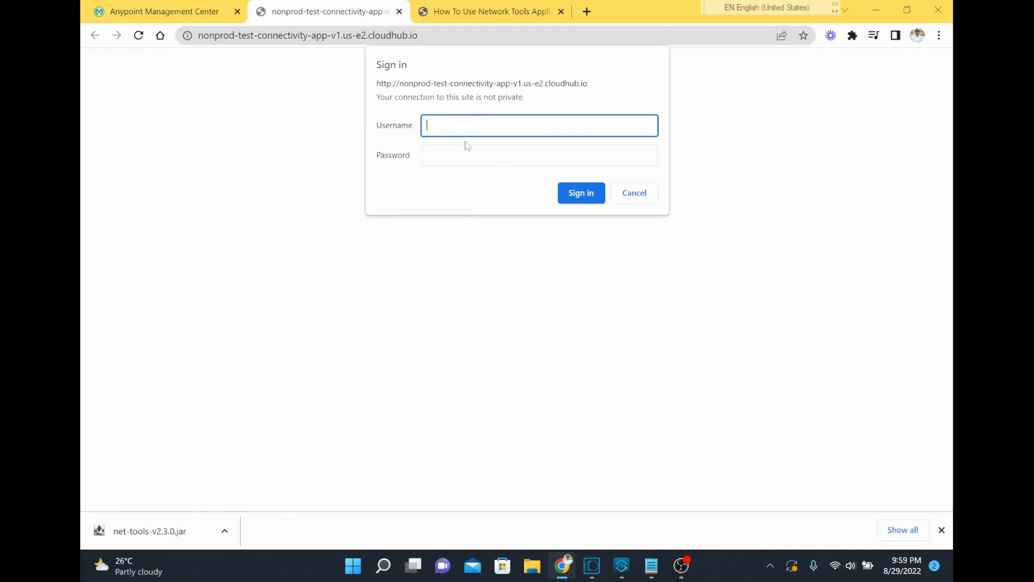
# Sign in to the network tools site with username mule and the account password, and decline saving the password
pyautogui.write('mule')
pyautogui.press('Tab')
pyautogui.write('m')
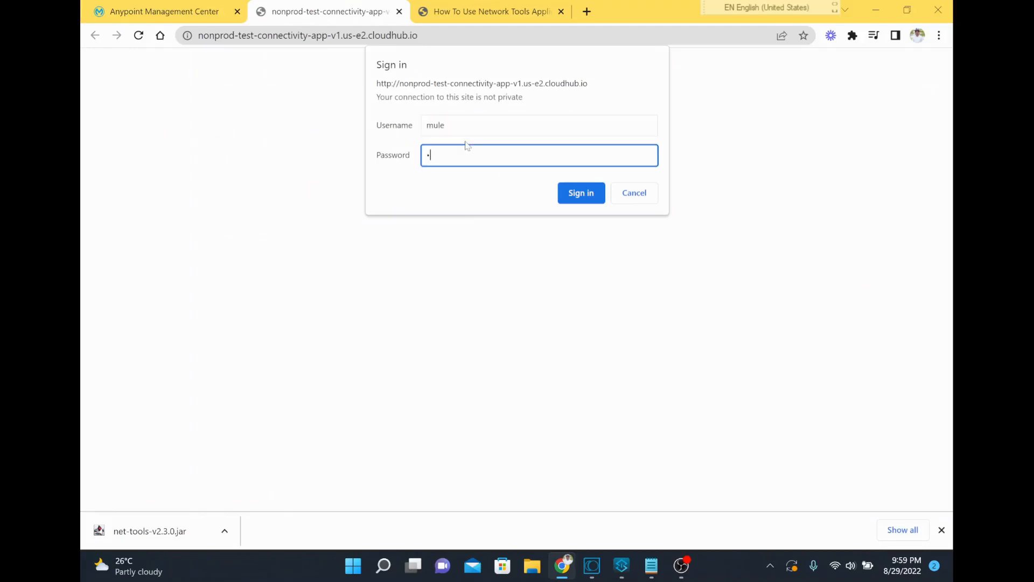
pyautogui.write('ule')
pyautogui.press('Return')
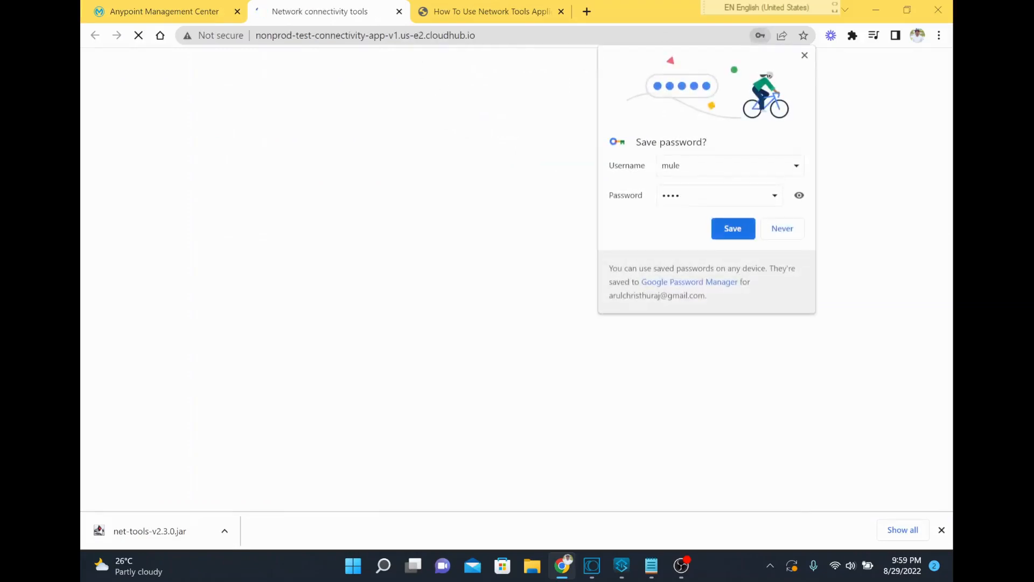
pyautogui.click(778, 233)
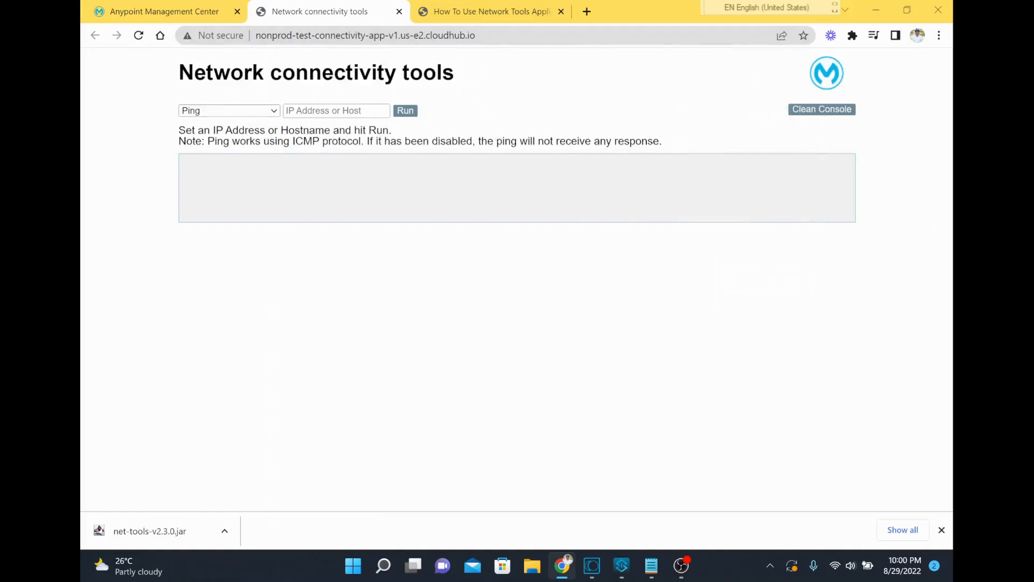
# Run a Ping test against google.com
pyautogui.click(250, 111)
pyautogui.click(252, 118)
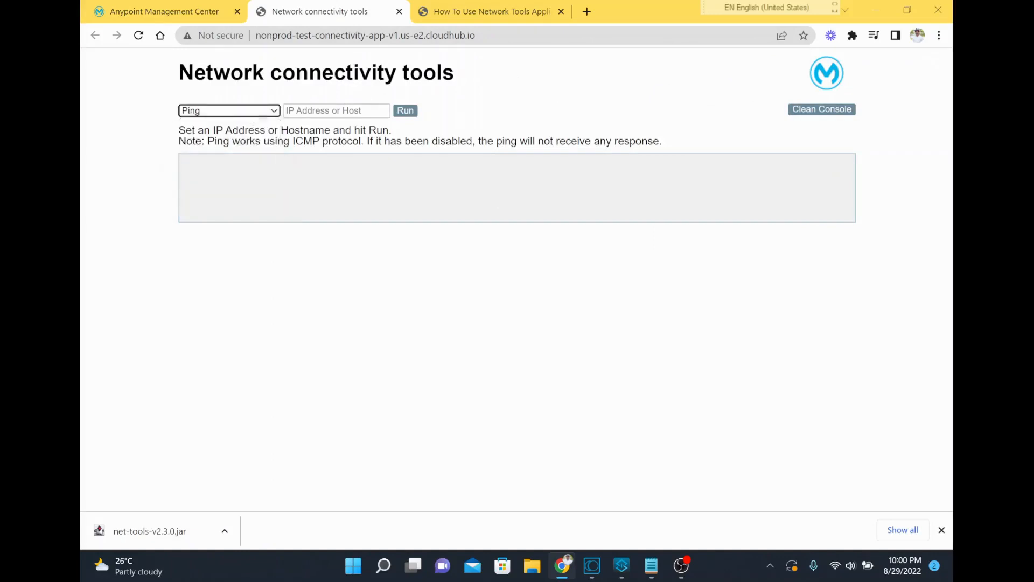
pyautogui.click(287, 111)
pyautogui.write('goog')
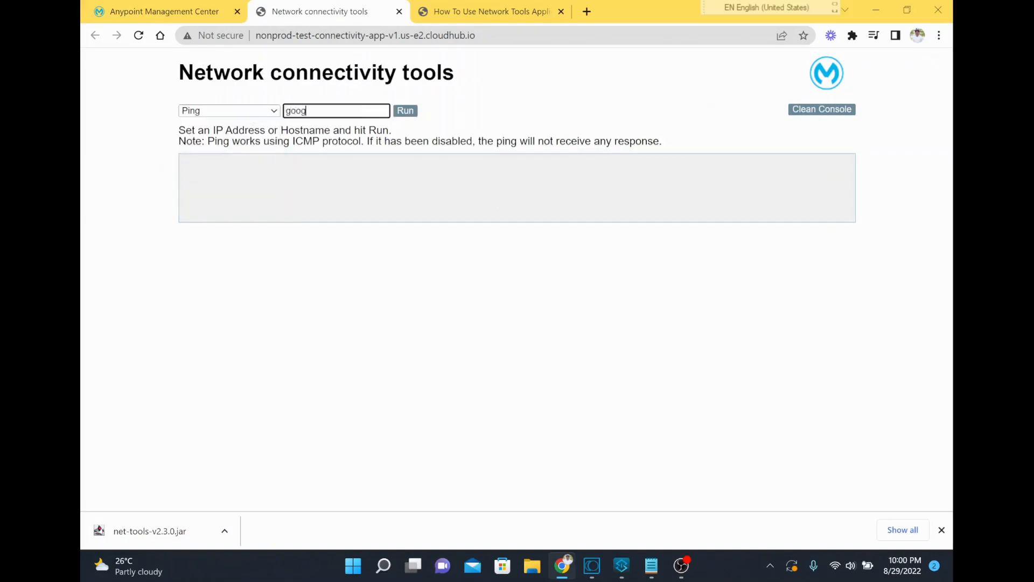
pyautogui.write('le.com')
pyautogui.click(406, 110)
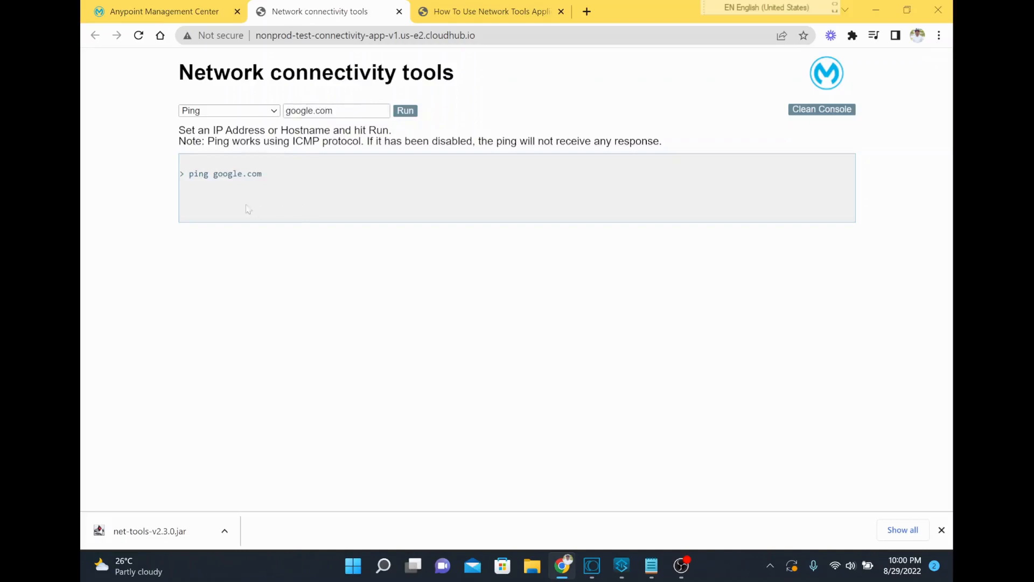
# Examine the ping output for google.com, including the reply lines and the packet statistics
pyautogui.moveTo(213, 174); pyautogui.dragTo(266, 174)
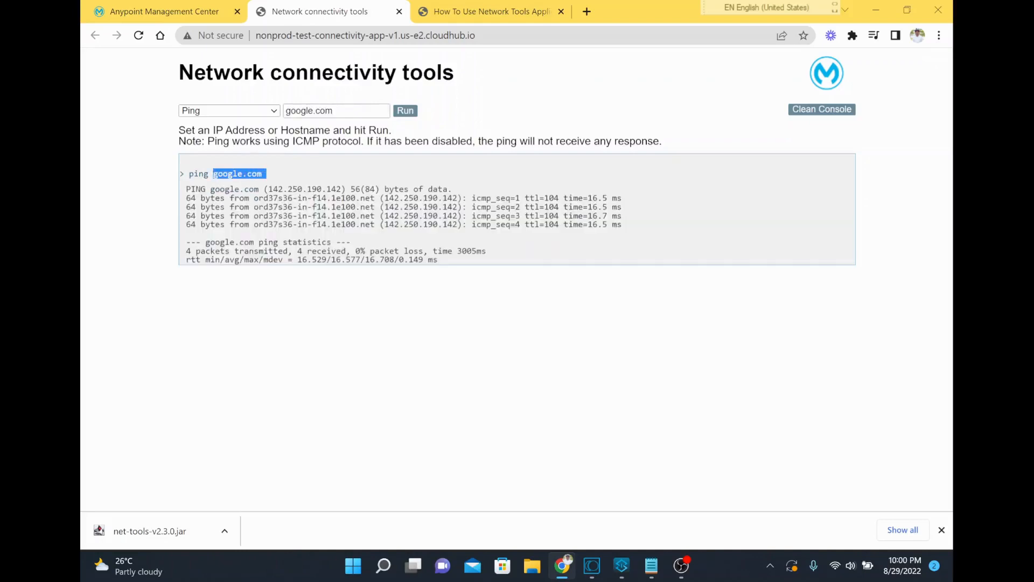
pyautogui.moveTo(186, 198); pyautogui.dragTo(649, 238)
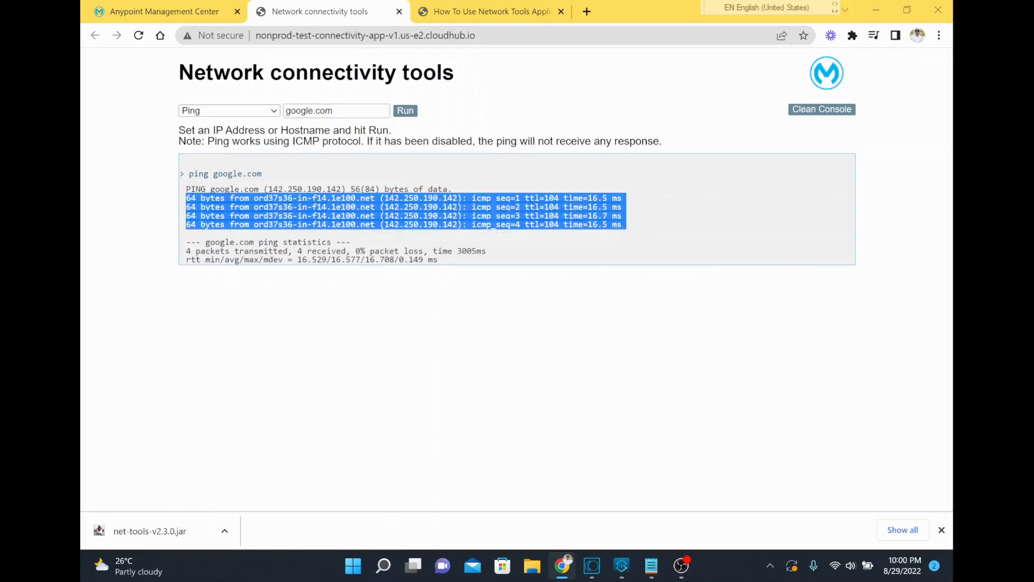
pyautogui.click(649, 237)
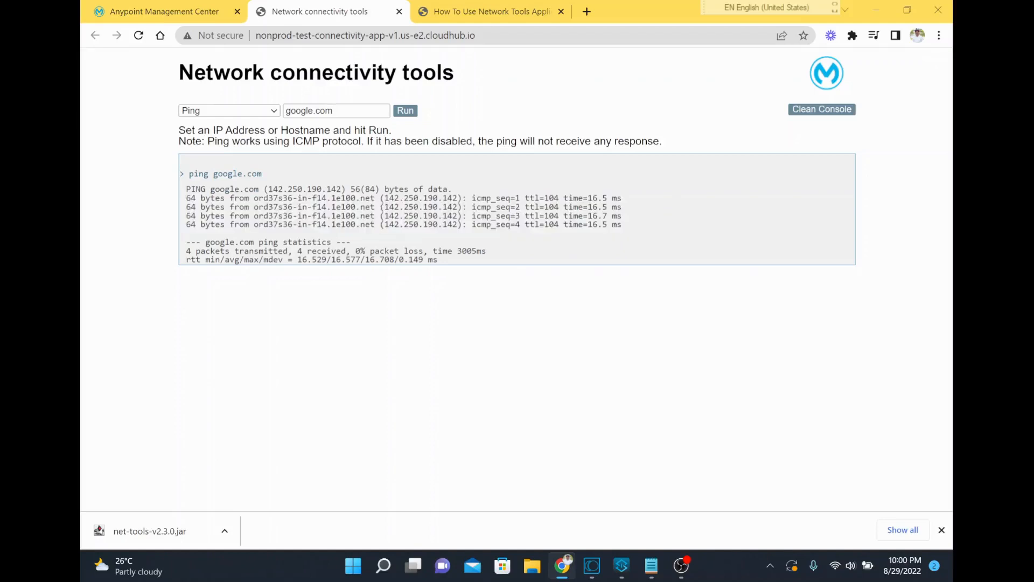
pyautogui.moveTo(186, 197); pyautogui.dragTo(637, 229)
pyautogui.moveTo(298, 251); pyautogui.dragTo(403, 251)
pyautogui.moveTo(481, 251); pyautogui.dragTo(282, 242)
pyautogui.moveTo(209, 173); pyautogui.dragTo(257, 174)
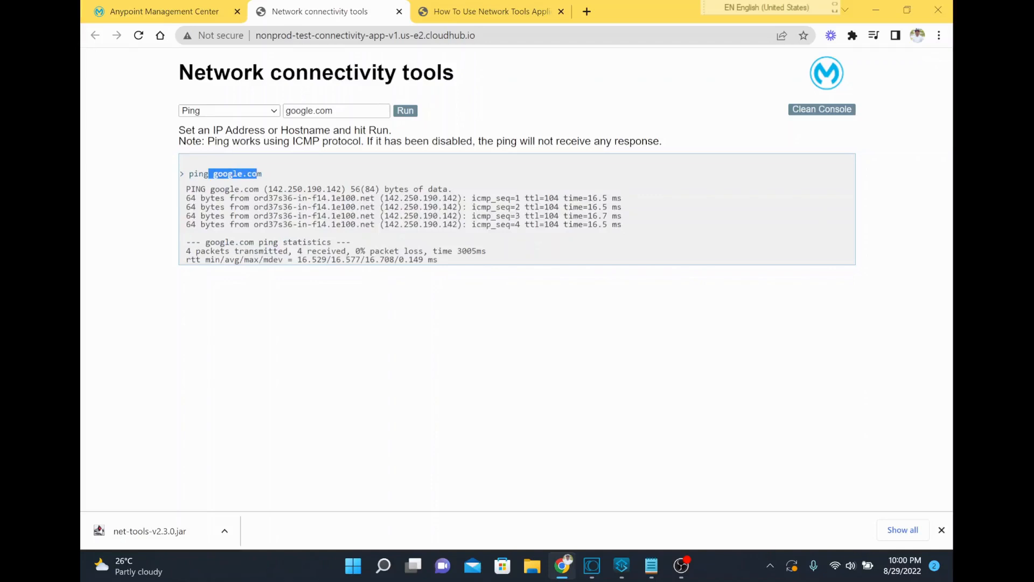
# Run a Socket test against google.com on port 443 and review the probe results
pyautogui.click(242, 113)
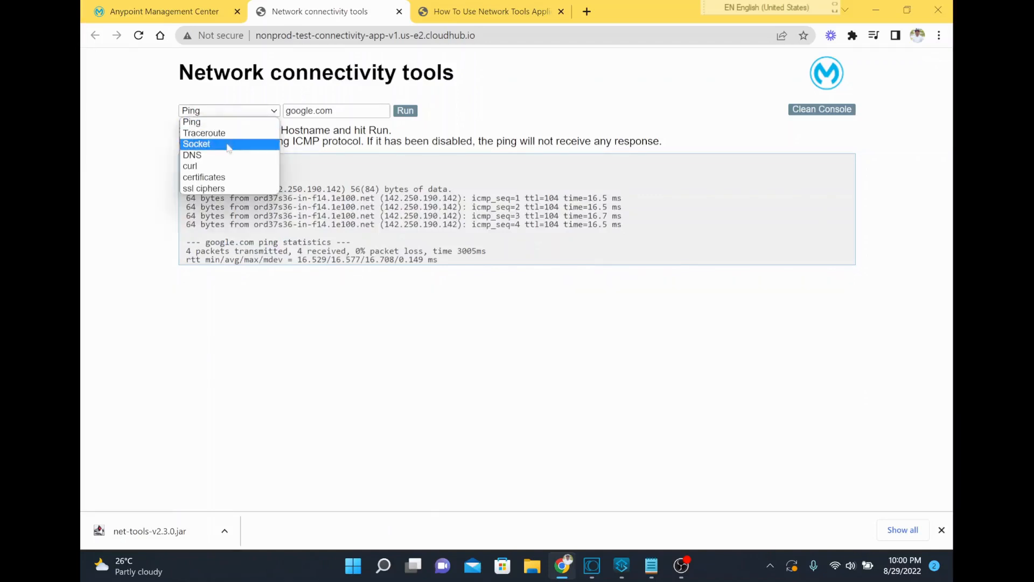
pyautogui.click(228, 144)
pyautogui.press('Tab')
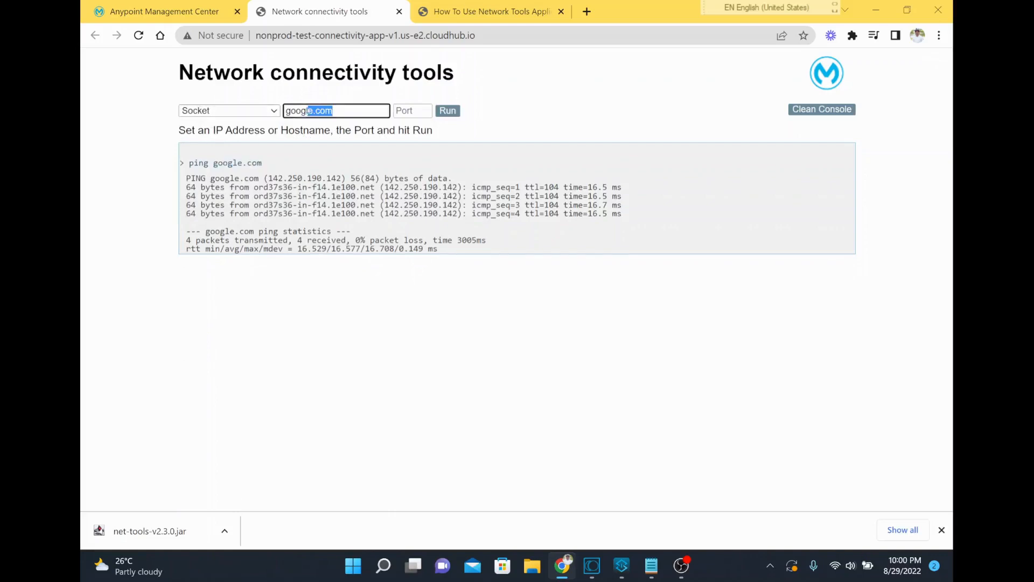
pyautogui.press('Tab')
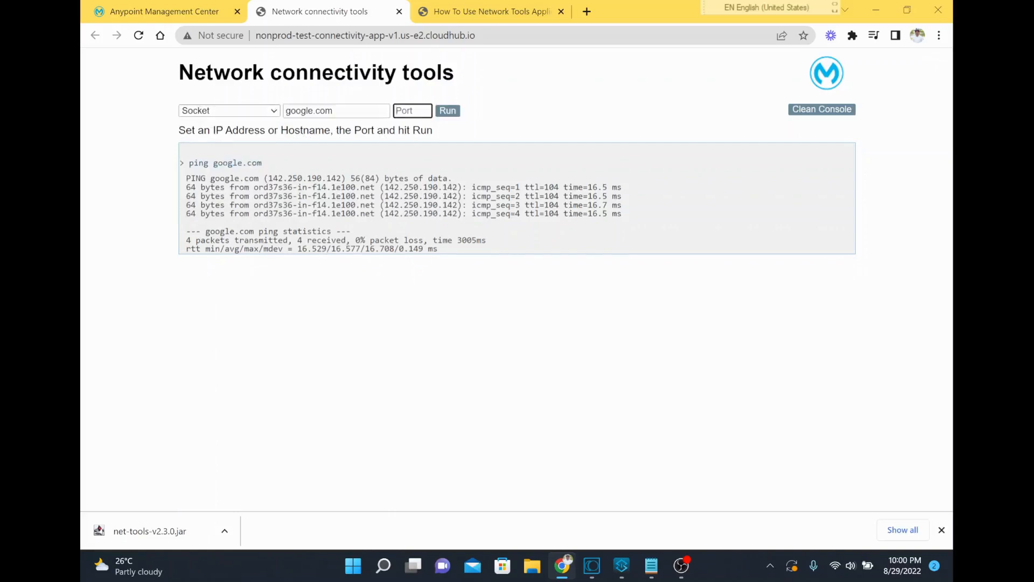
pyautogui.write('443')
pyautogui.click(445, 113)
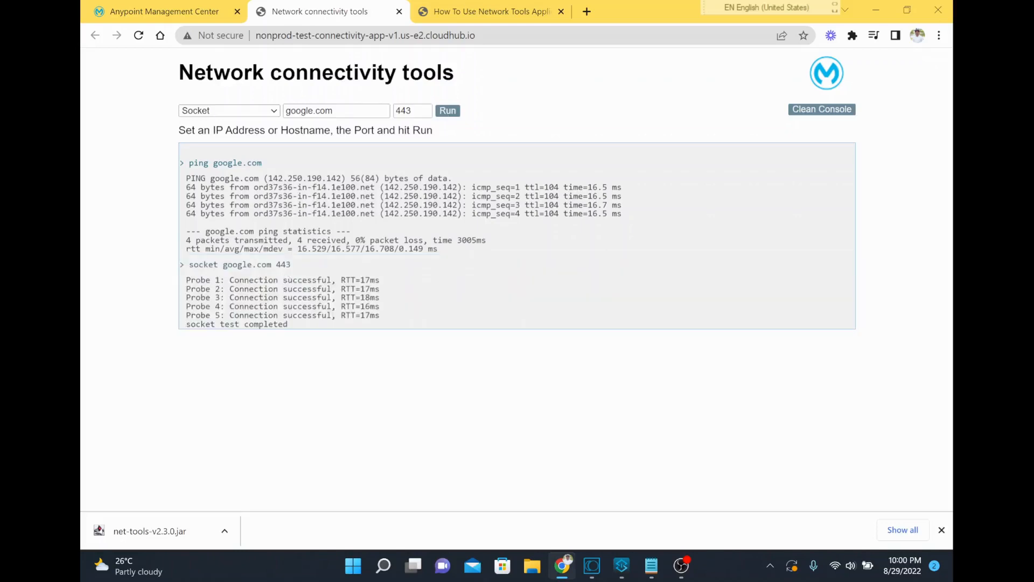
pyautogui.moveTo(186, 277); pyautogui.dragTo(391, 321)
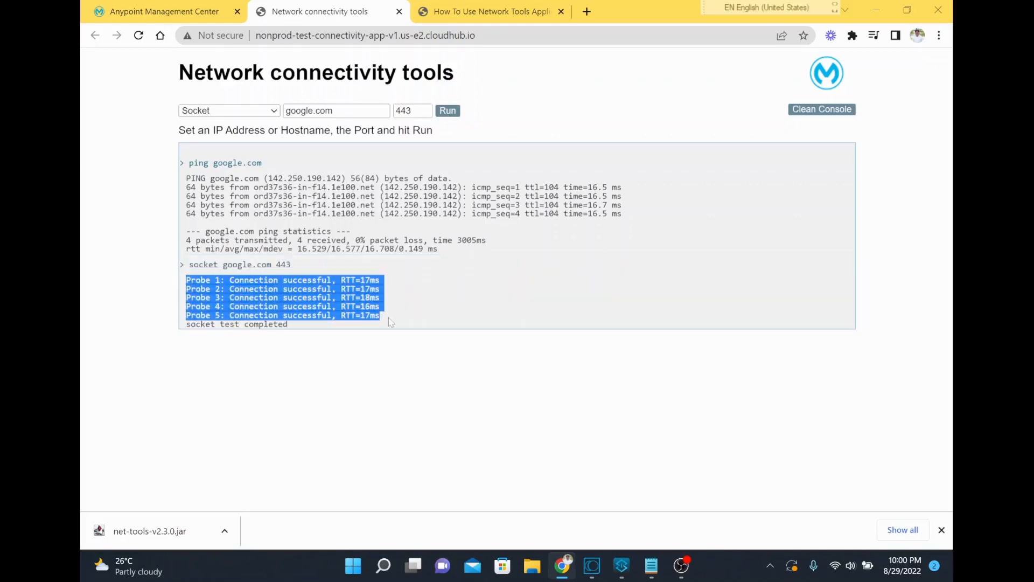
# Change the host to google12321312.com, run the Socket test on port 443, and check the console response
pyautogui.click(355, 111)
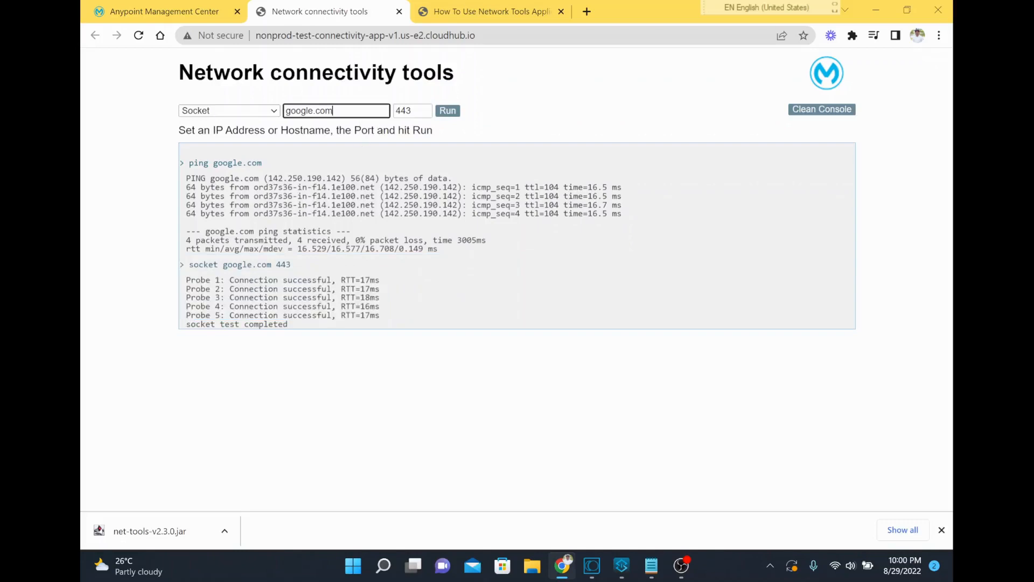
pyautogui.write('12321312')
pyautogui.click(447, 111)
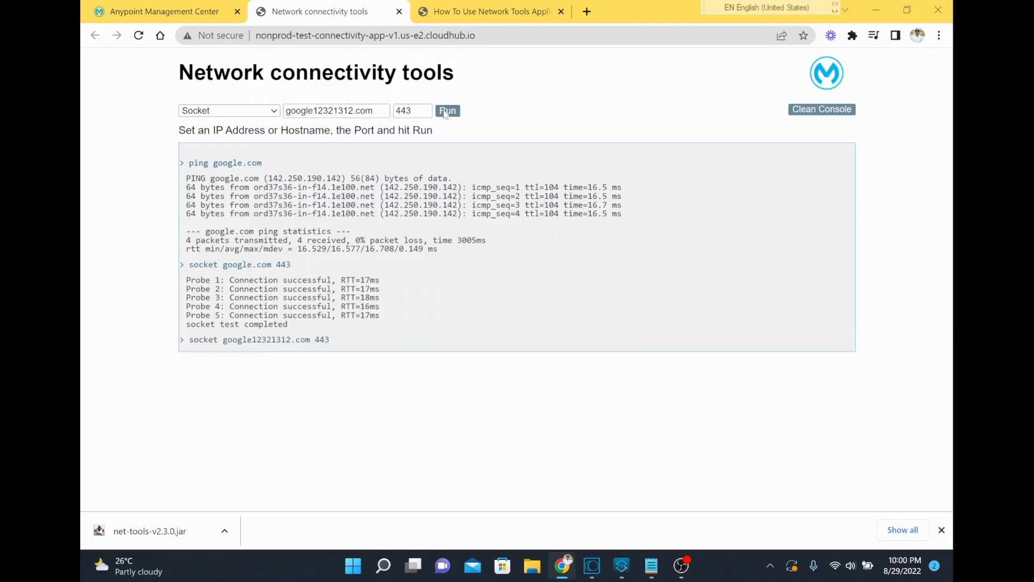
pyautogui.moveTo(386, 357); pyautogui.dragTo(186, 356)
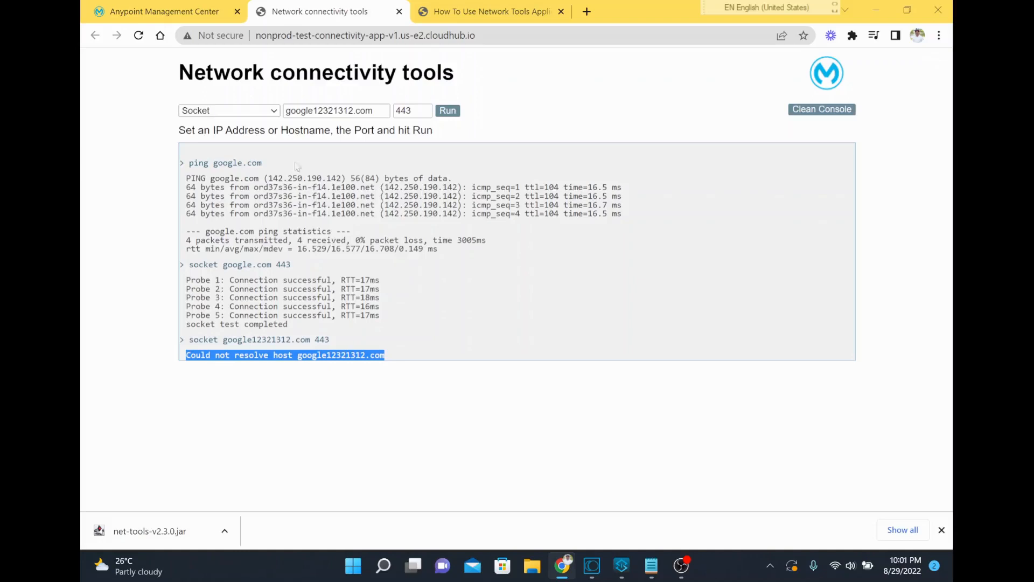
# Replace the host with salesforce.com and run the Socket test on port 443
pyautogui.moveTo(375, 110)
pyautogui.mouseDown()
pyautogui.moveTo(318, 111)
pyautogui.moveTo(354, 111)
pyautogui.mouseUp()
pyautogui.press('BackSpace')
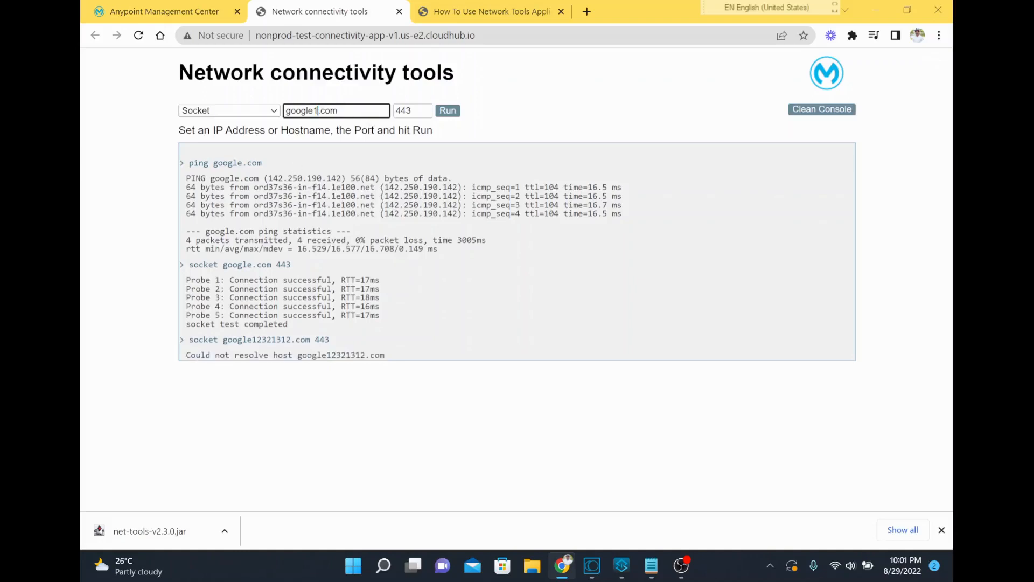
pyautogui.hotkey('shift', 'Home')
pyautogui.press('BackSpace')
pyautogui.write('salesforce')
pyautogui.press('Tab')
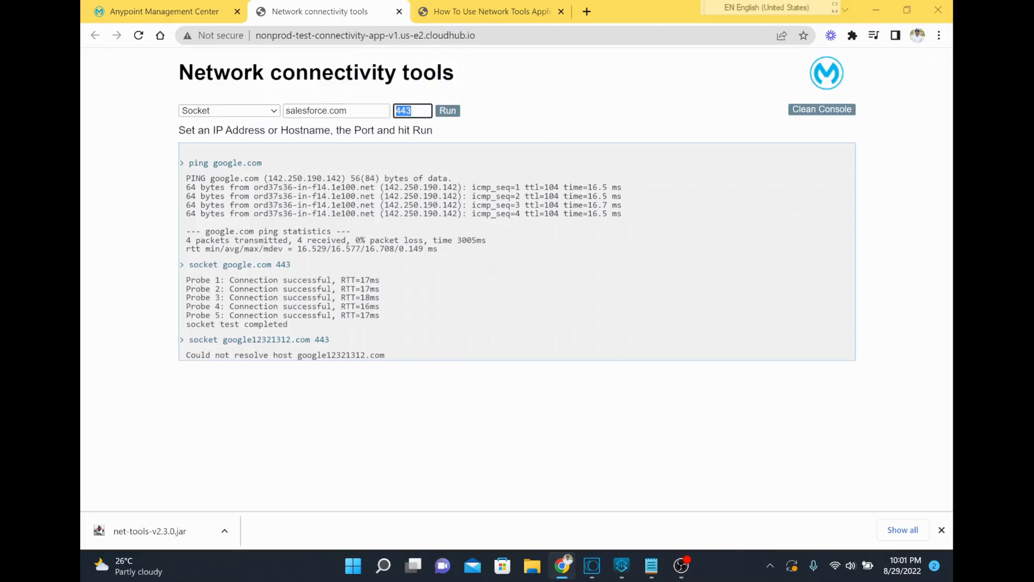
pyautogui.click(445, 111)
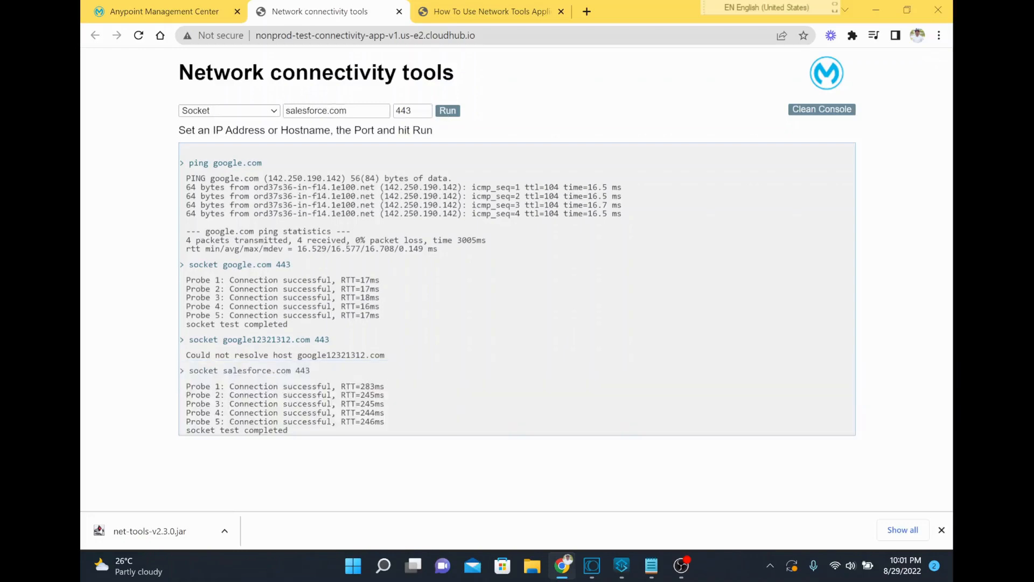
# Run the Socket test against salesforce.com on port 22 and compare the response with the port 443 test
pyautogui.moveTo(229, 386); pyautogui.dragTo(394, 434)
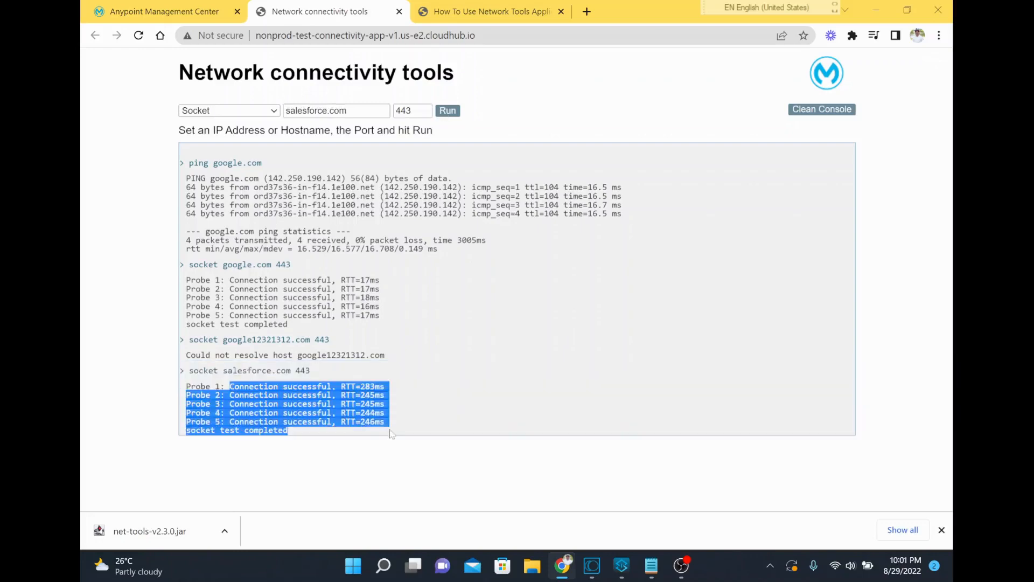
pyautogui.moveTo(414, 111); pyautogui.dragTo(395, 111)
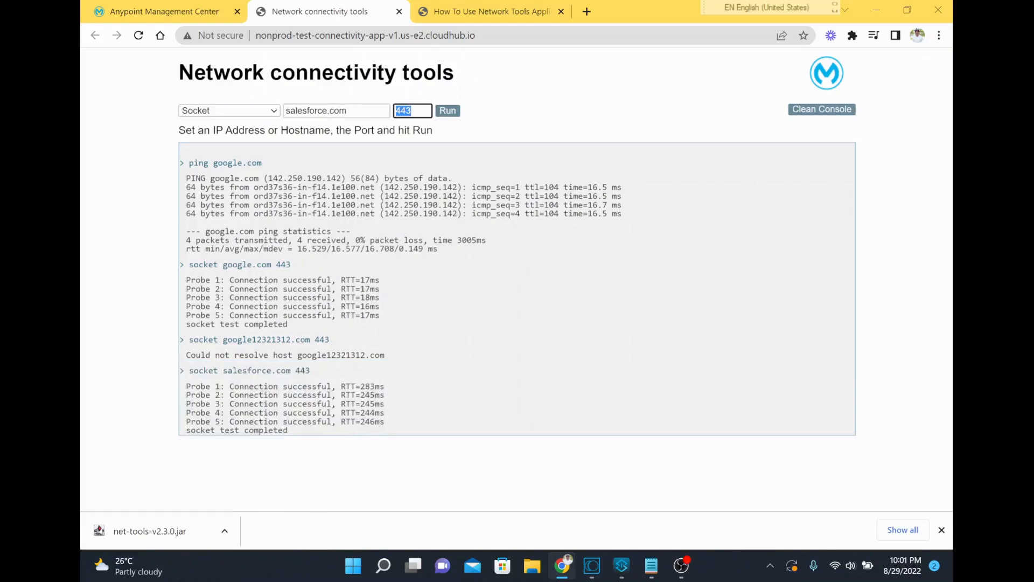
pyautogui.write('22')
pyautogui.click(455, 111)
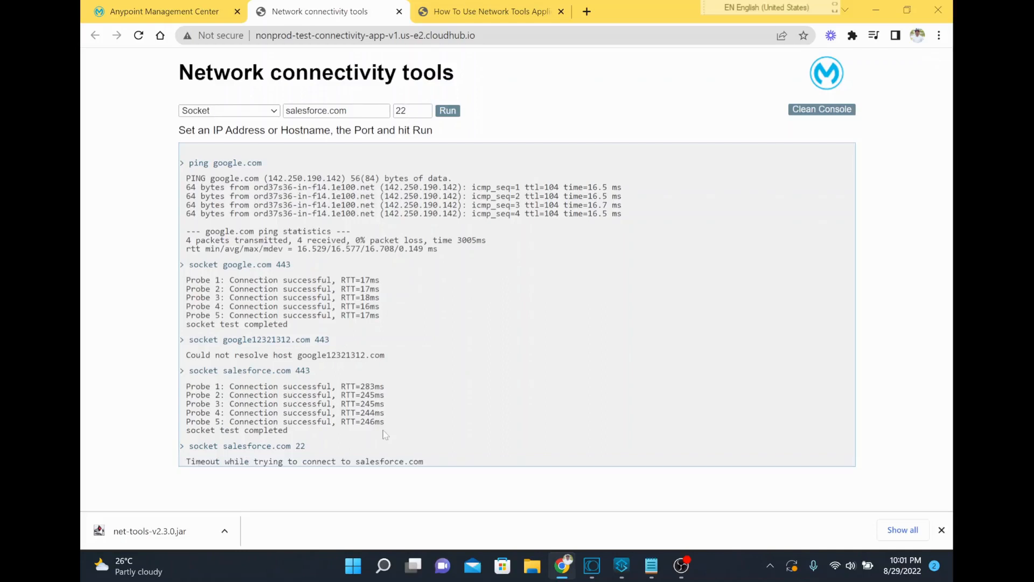
pyautogui.moveTo(211, 462); pyautogui.dragTo(434, 465)
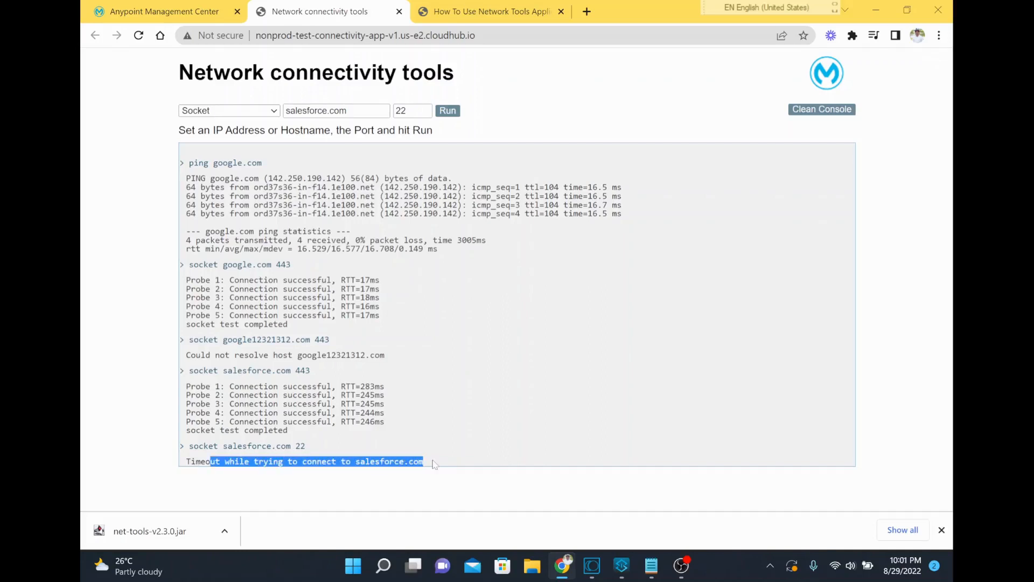
pyautogui.click(296, 370)
pyautogui.moveTo(295, 370); pyautogui.dragTo(310, 370)
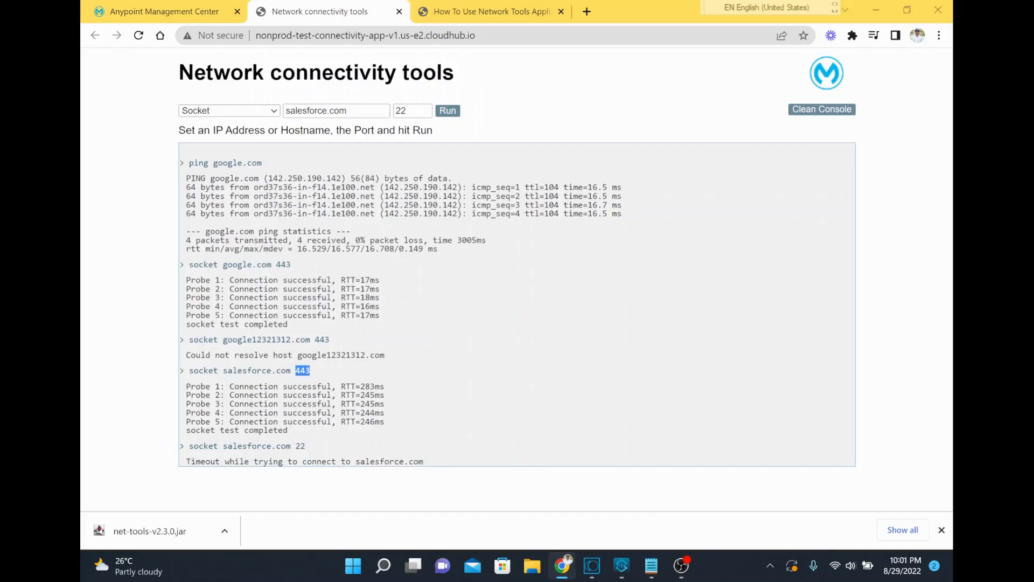
pyautogui.moveTo(291, 446); pyautogui.dragTo(305, 446)
# Switch the test type from Socket to Traceroute, keeping salesforce.com as the host
pyautogui.click(275, 113)
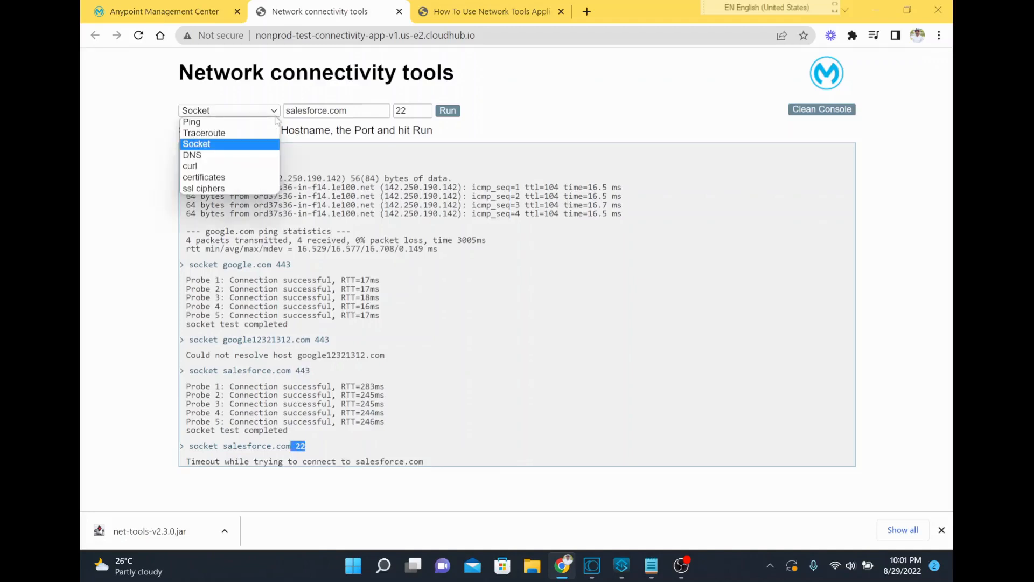
pyautogui.click(255, 147)
pyautogui.click(256, 114)
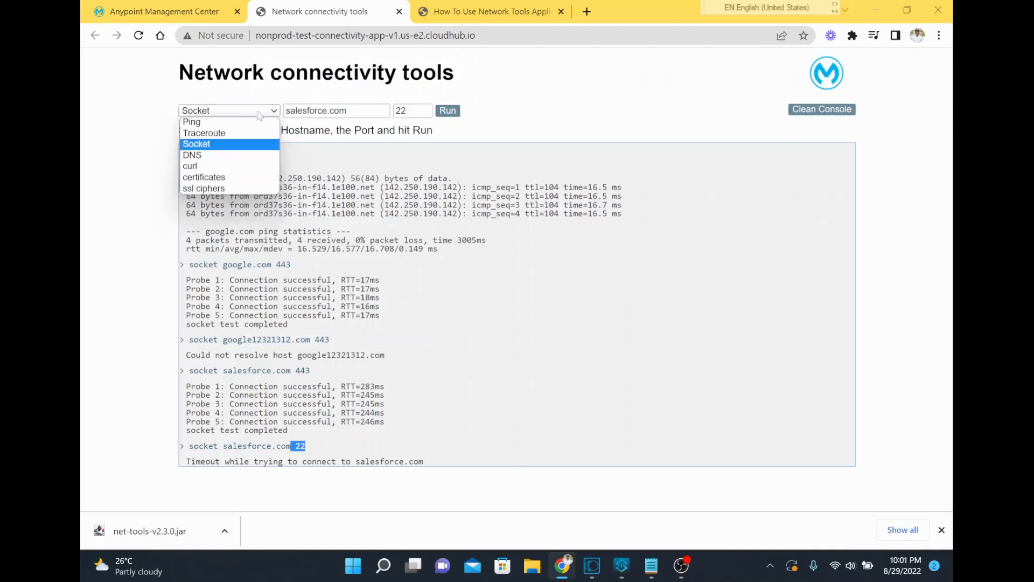
pyautogui.click(246, 143)
pyautogui.click(244, 114)
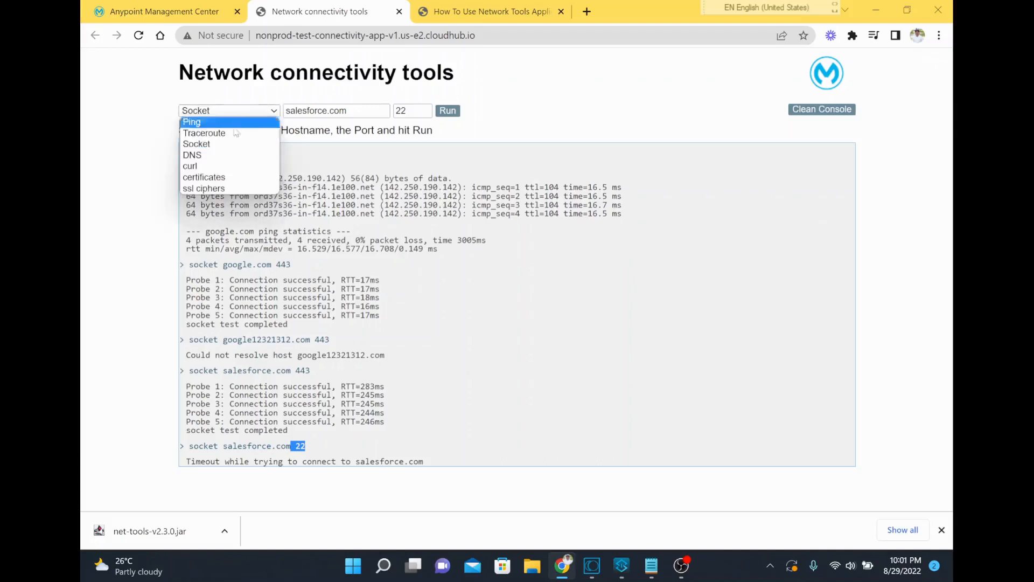
pyautogui.click(245, 132)
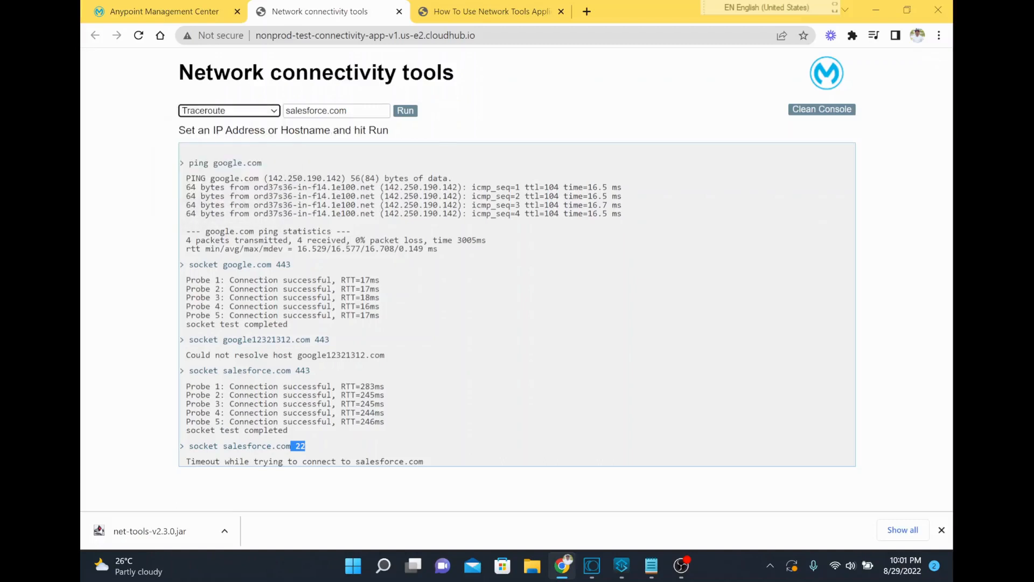
pyautogui.press('Tab')
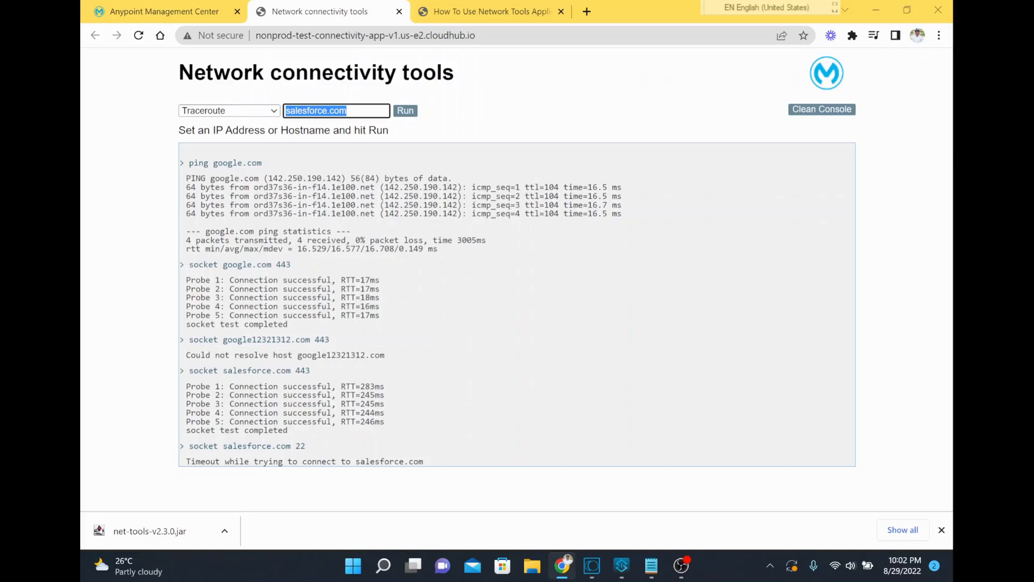
# Clear the console output and run the traceroute to salesforce.com, reviewing the listed hops
pyautogui.moveTo(200, 163); pyautogui.dragTo(425, 462)
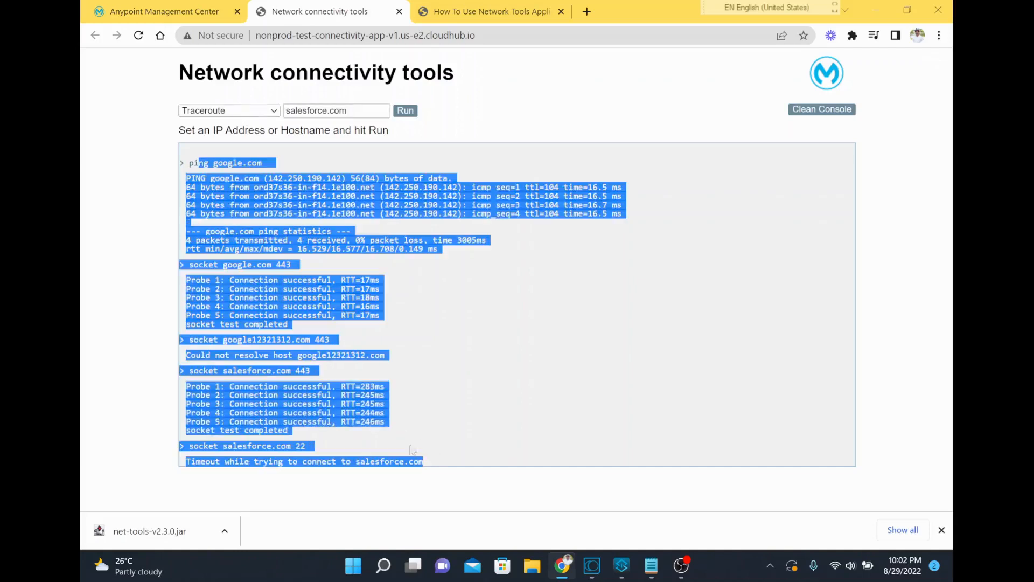
pyautogui.click(816, 111)
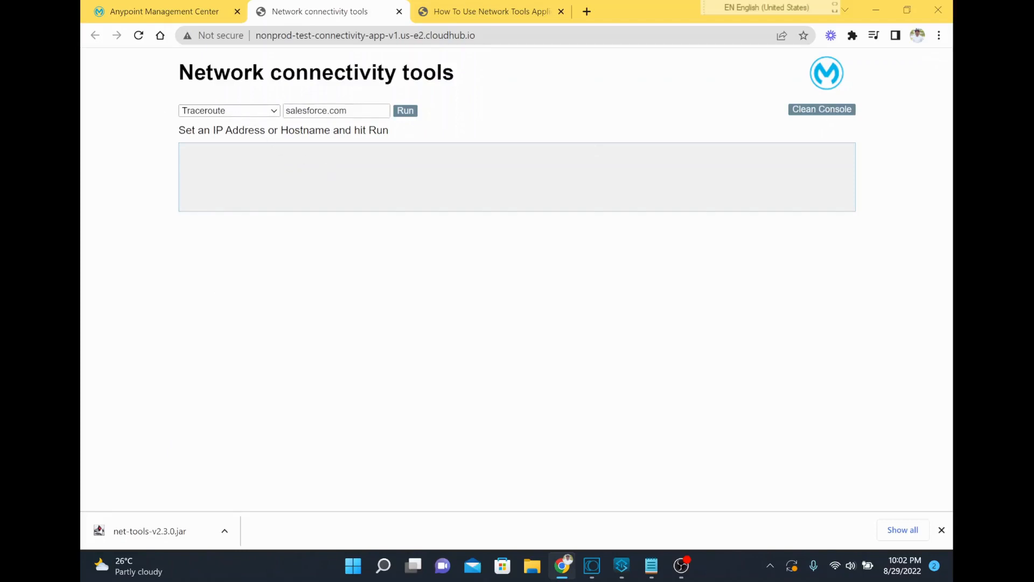
pyautogui.press('Tab')
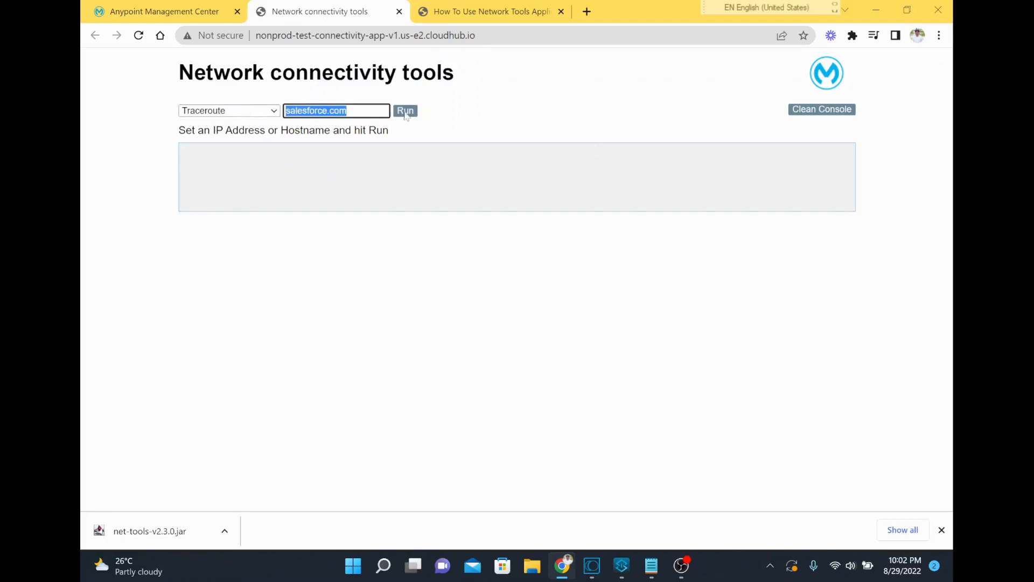
pyautogui.click(406, 113)
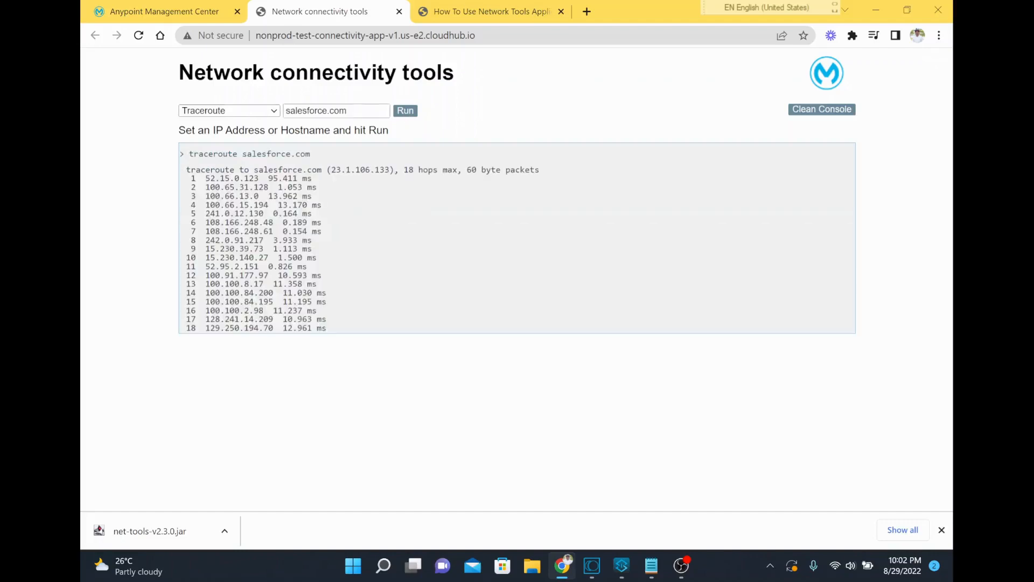
pyautogui.moveTo(206, 178); pyautogui.dragTo(341, 334)
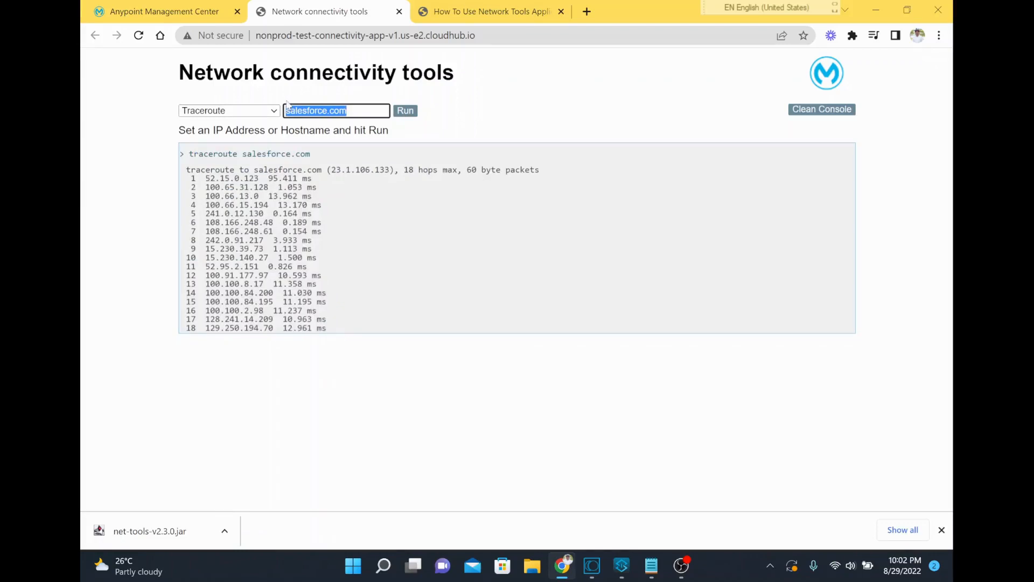
# Switch the test type to curl, run it with https//google.com as the address, and check the response
pyautogui.click(251, 112)
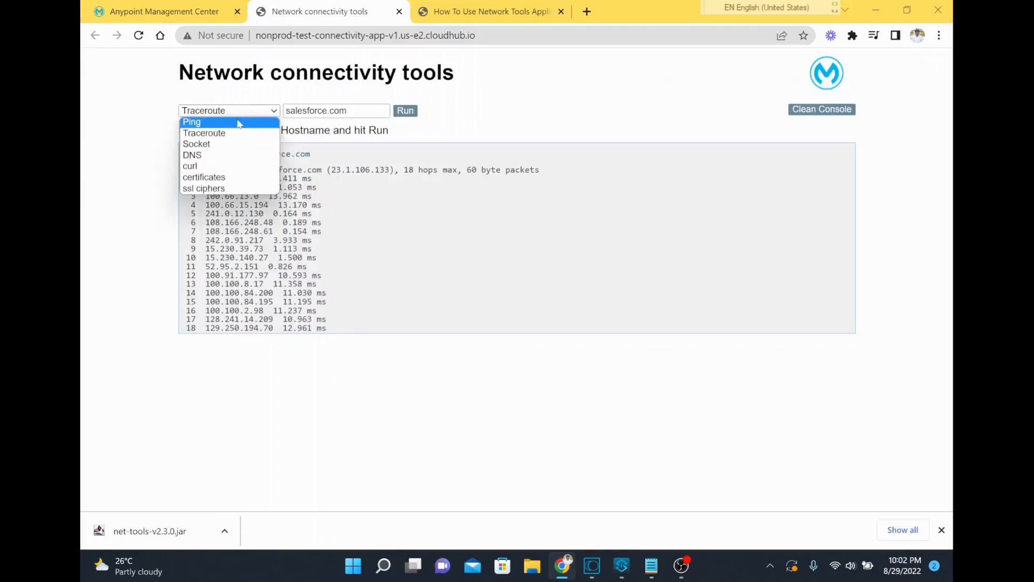
pyautogui.click(227, 166)
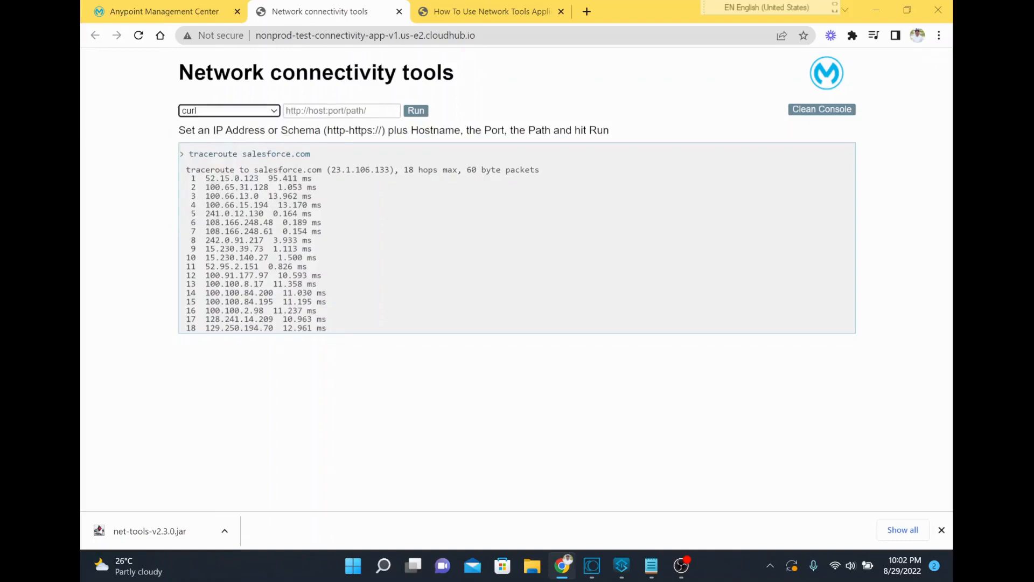
pyautogui.press('Tab')
pyautogui.write('htt')
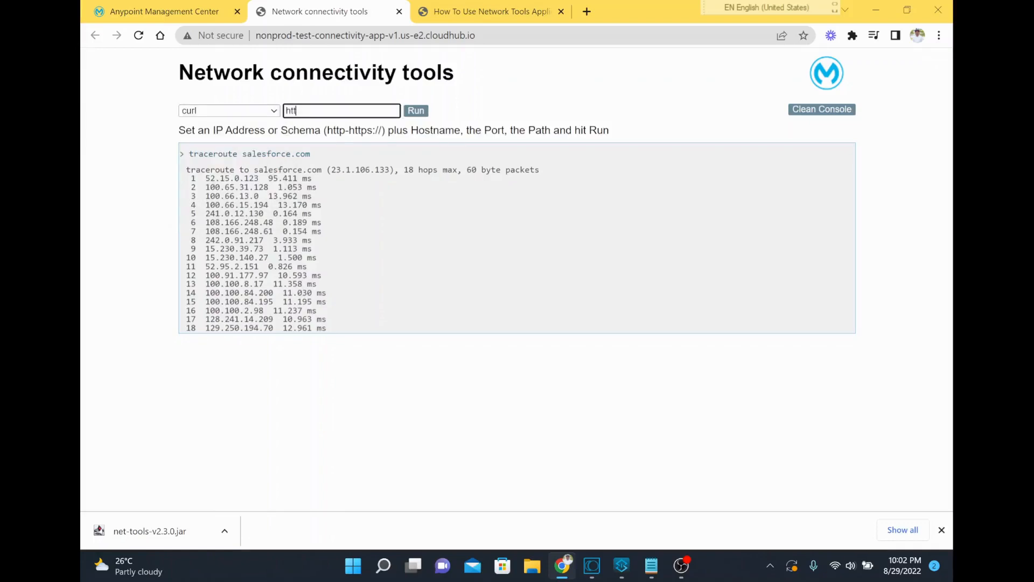
pyautogui.write('ps//google.com')
pyautogui.click(414, 111)
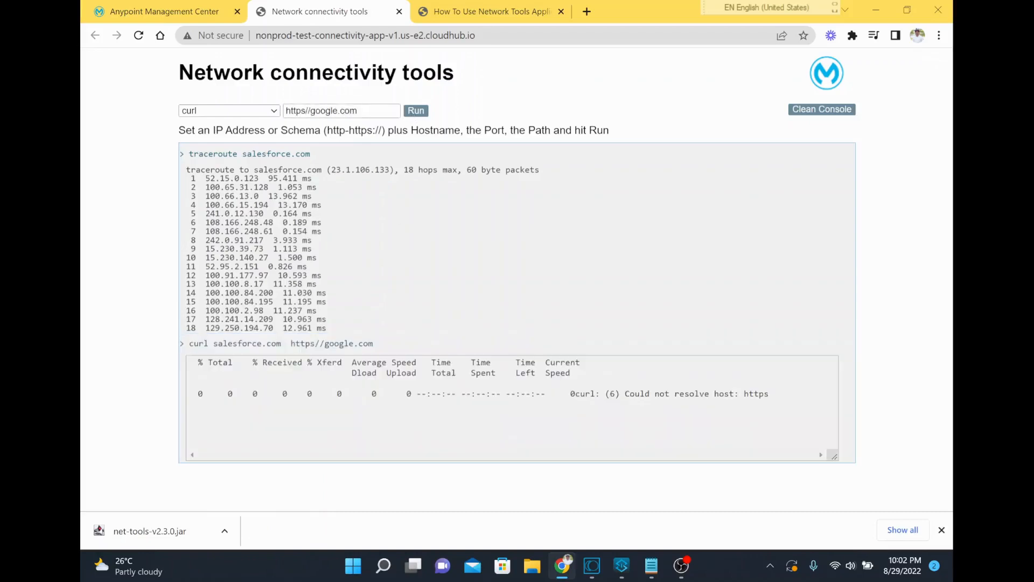
pyautogui.moveTo(381, 393)
pyautogui.mouseDown()
pyautogui.moveTo(498, 431)
pyautogui.moveTo(397, 394)
pyautogui.mouseUp()
pyautogui.click(501, 434)
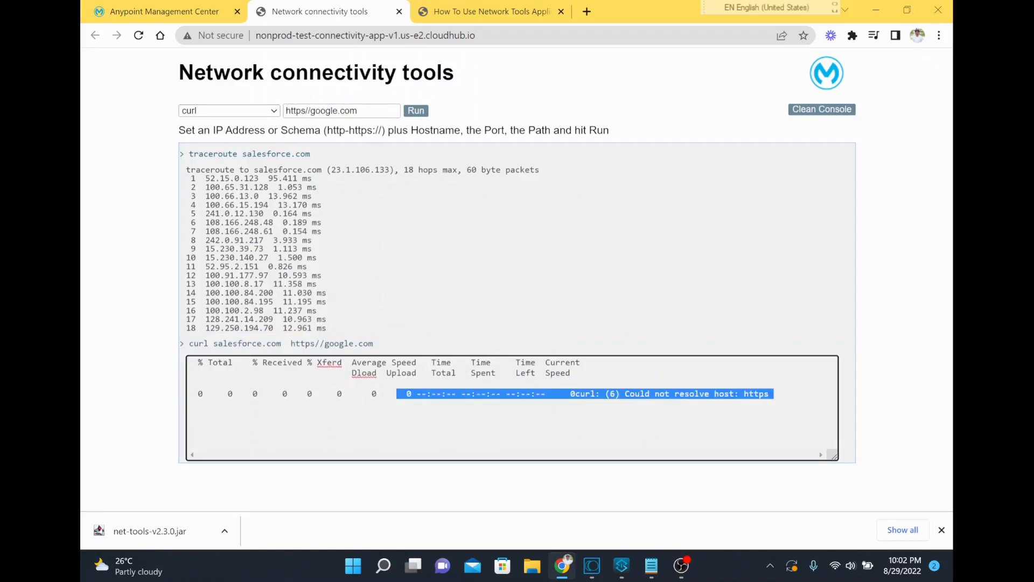
pyautogui.moveTo(360, 111); pyautogui.dragTo(284, 111)
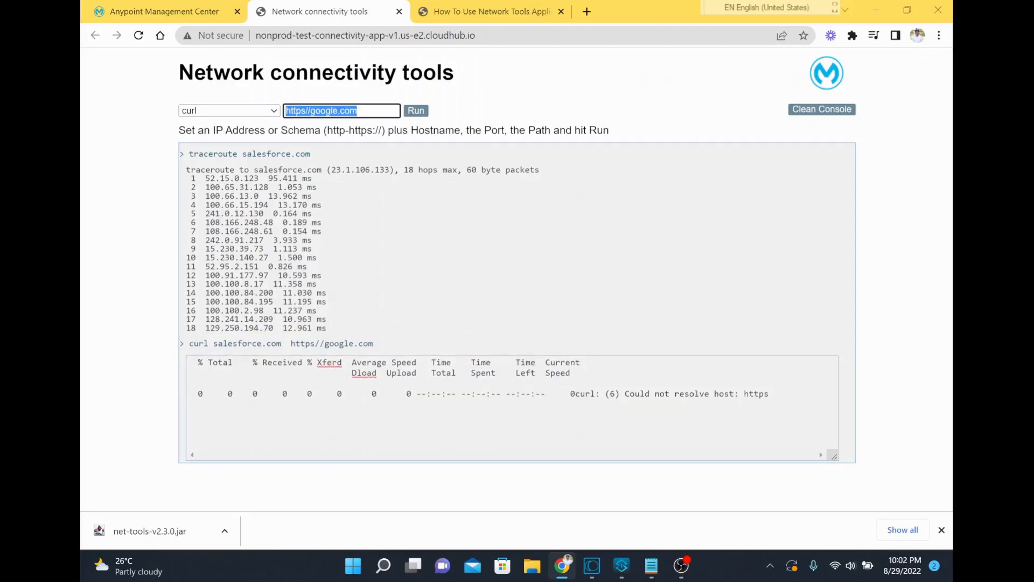
pyautogui.click(313, 111)
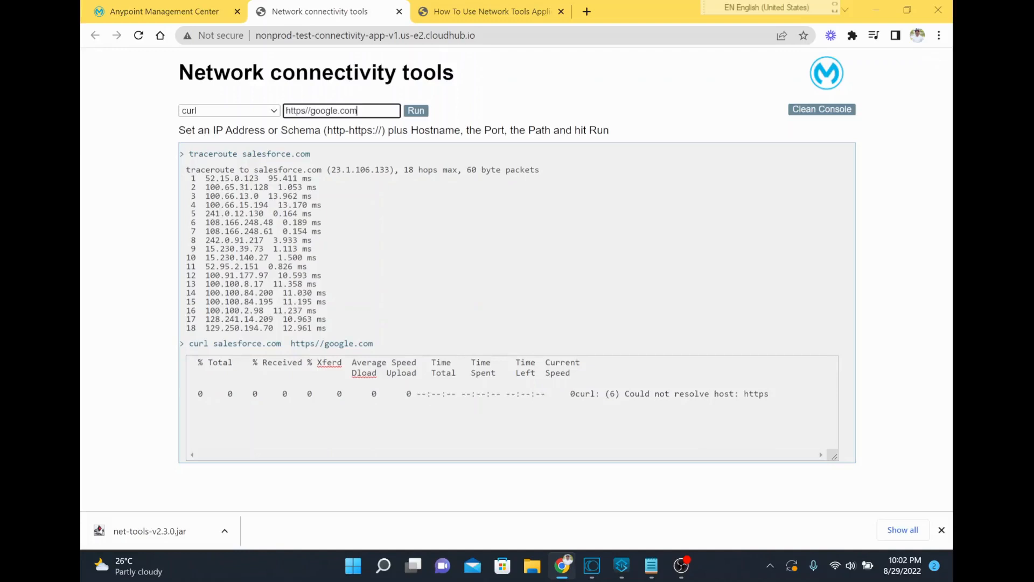
pyautogui.moveTo(358, 111); pyautogui.dragTo(268, 105)
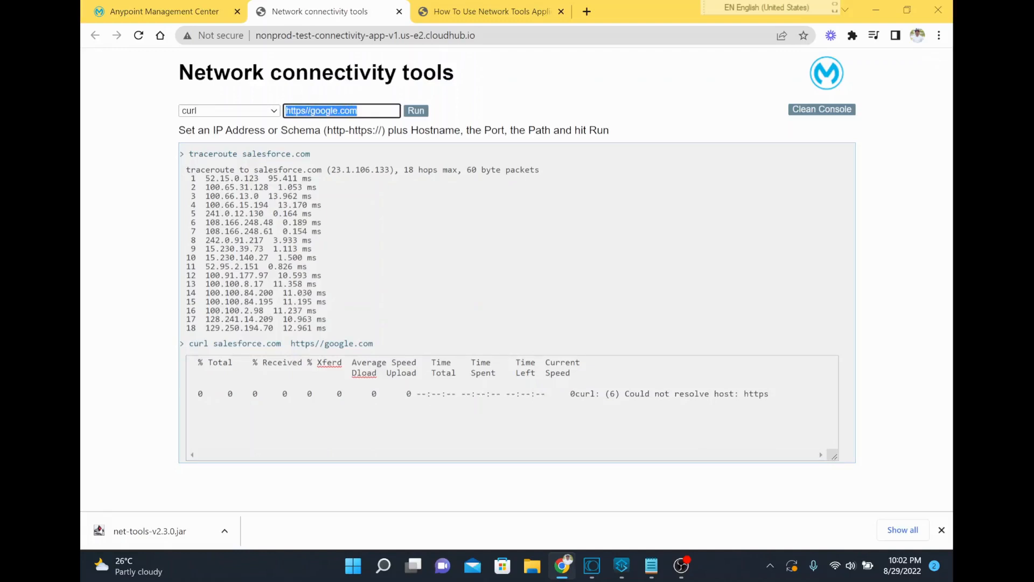
pyautogui.click(496, 11)
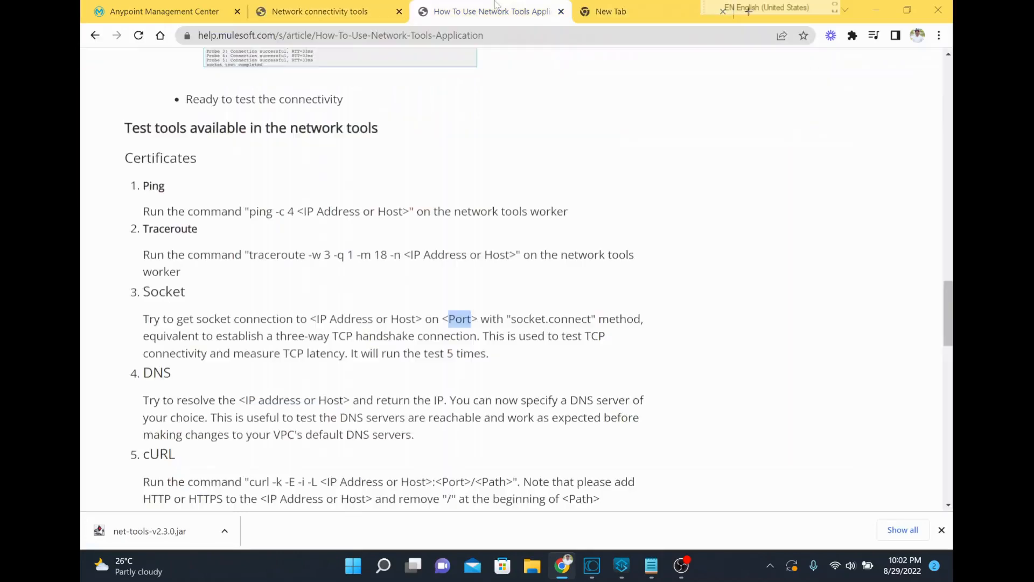
pyautogui.click(439, 35)
pyautogui.hotkey('ctrl', 'c')
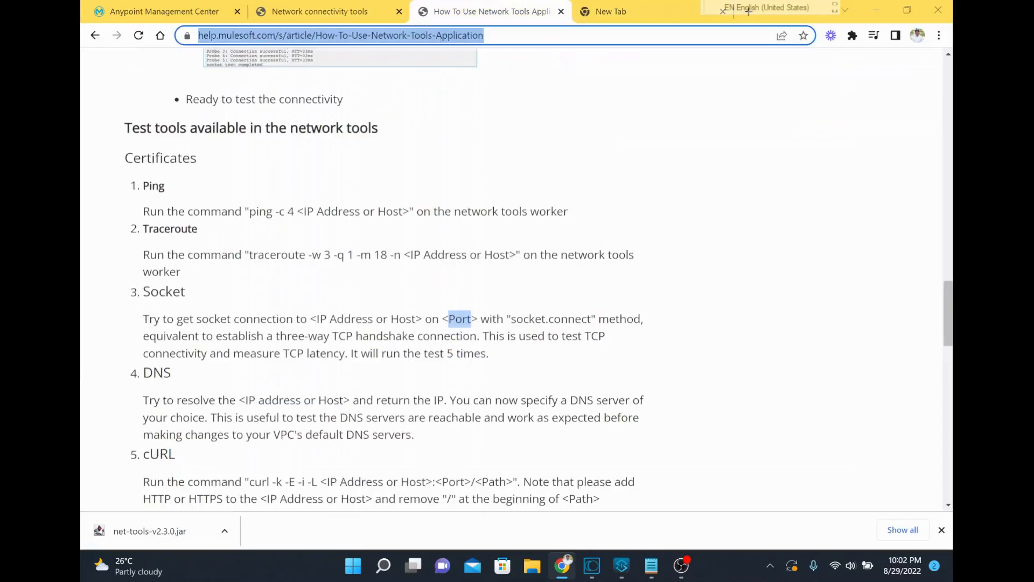
pyautogui.click(311, 13)
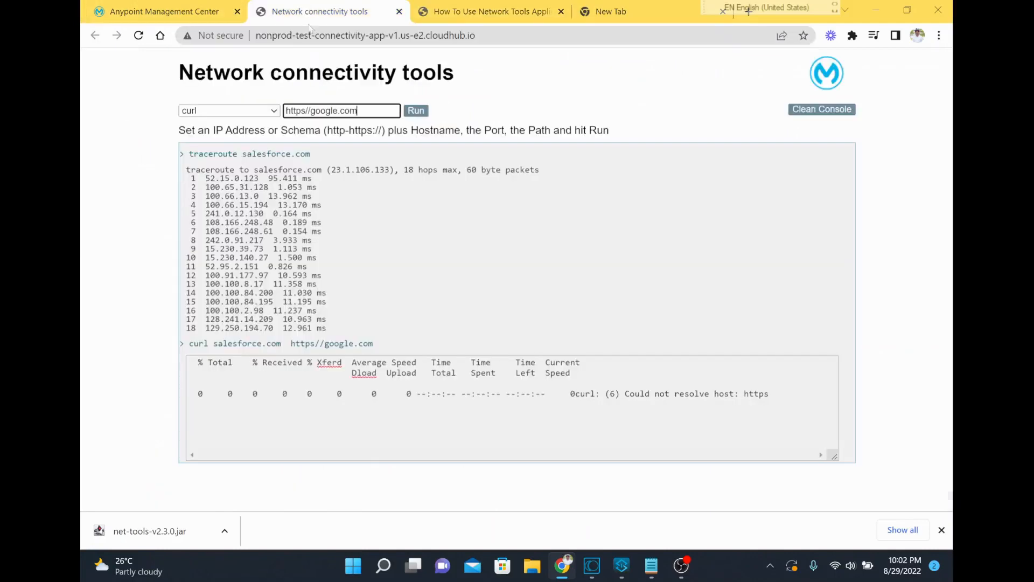
pyautogui.moveTo(357, 110); pyautogui.dragTo(286, 110)
pyautogui.hotkey('ctrl', 'v')
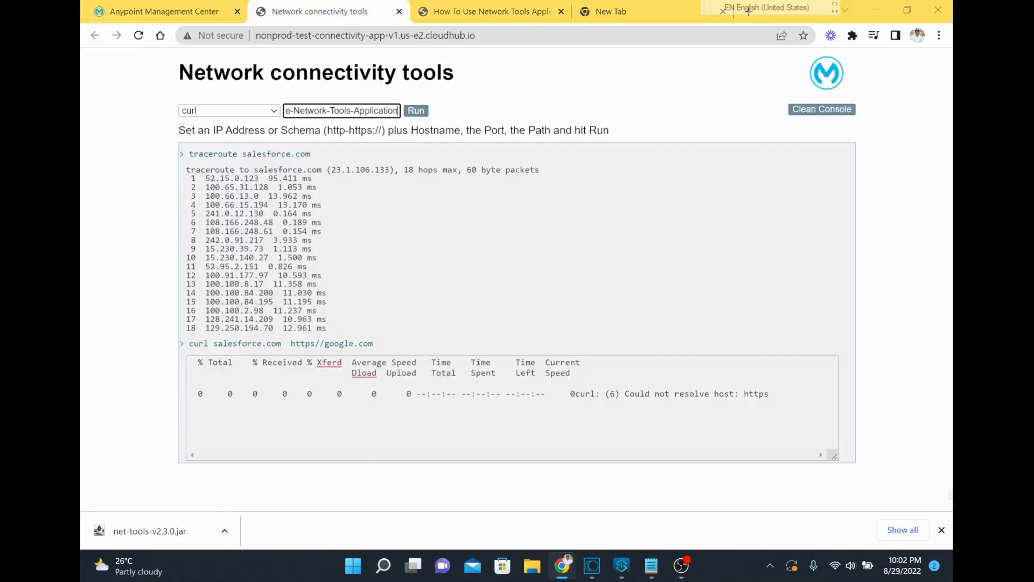
pyautogui.click(415, 111)
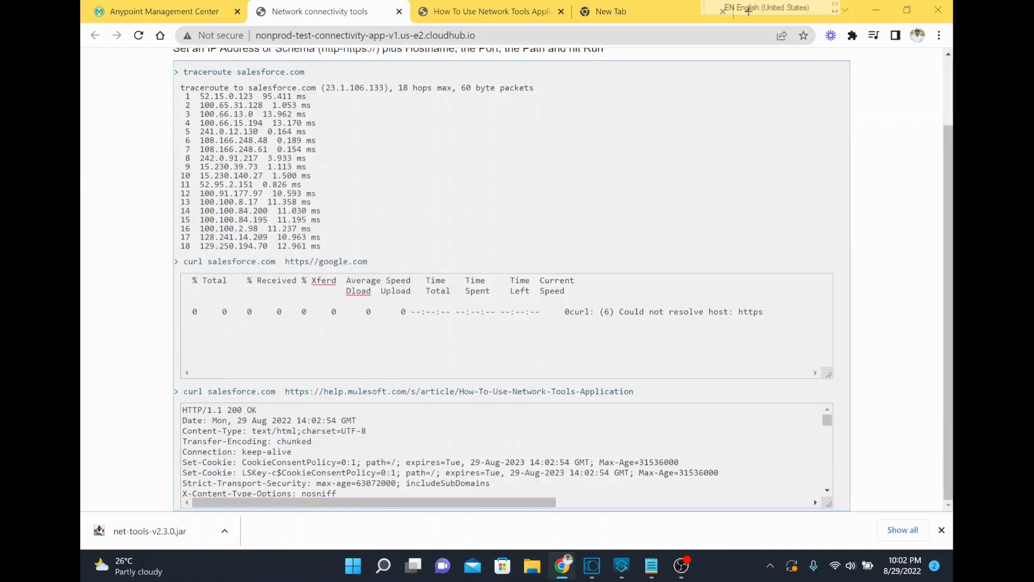
# Examine the curl response for the help article, including the HTTP status line, headers and returned HTML content
pyautogui.moveTo(258, 411); pyautogui.dragTo(156, 415)
pyautogui.scroll(-2, 345, 452)
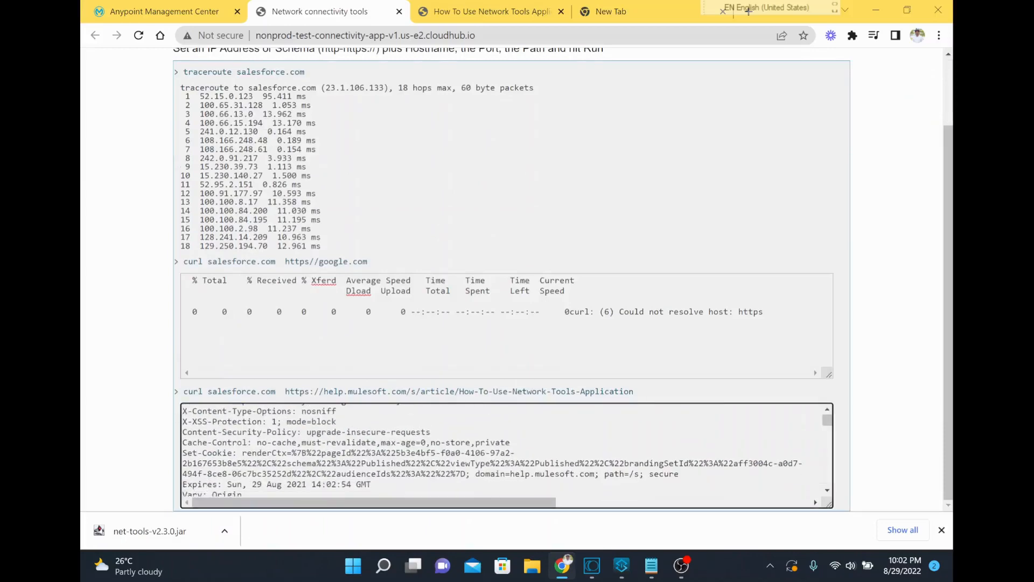
pyautogui.scroll(2, 322, 197)
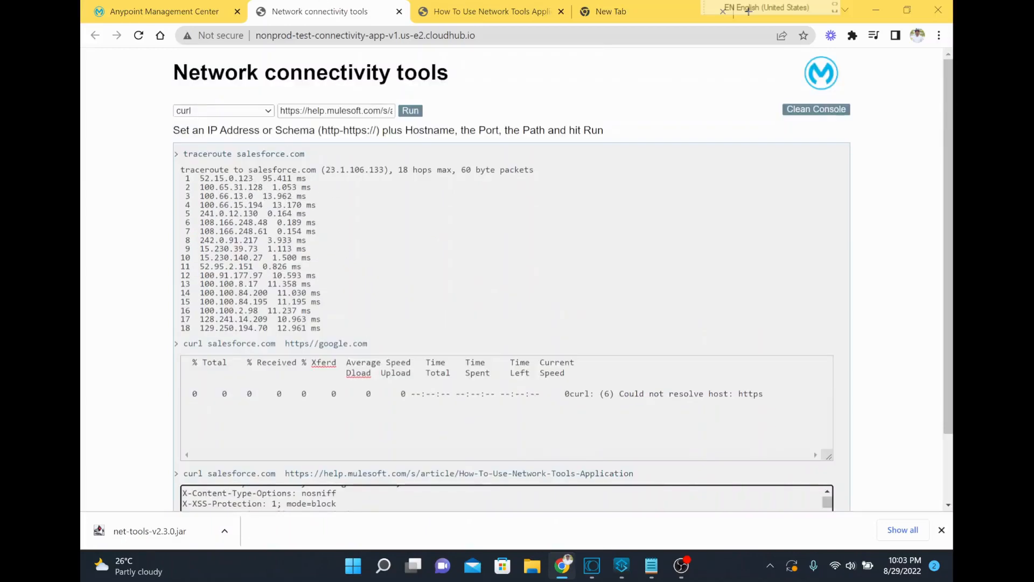
pyautogui.scroll(-2, 407, 307)
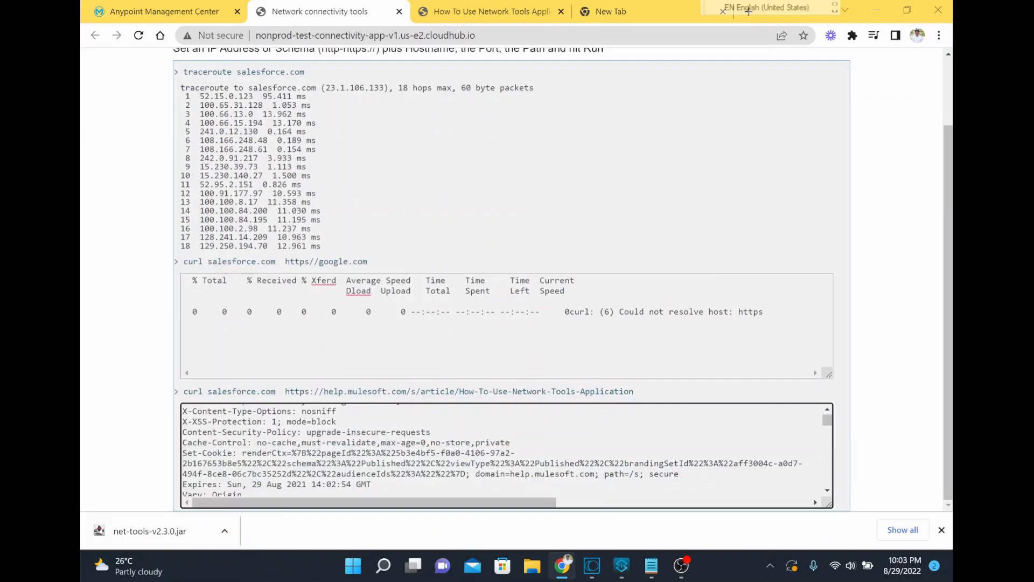
pyautogui.scroll(-6, 506, 450)
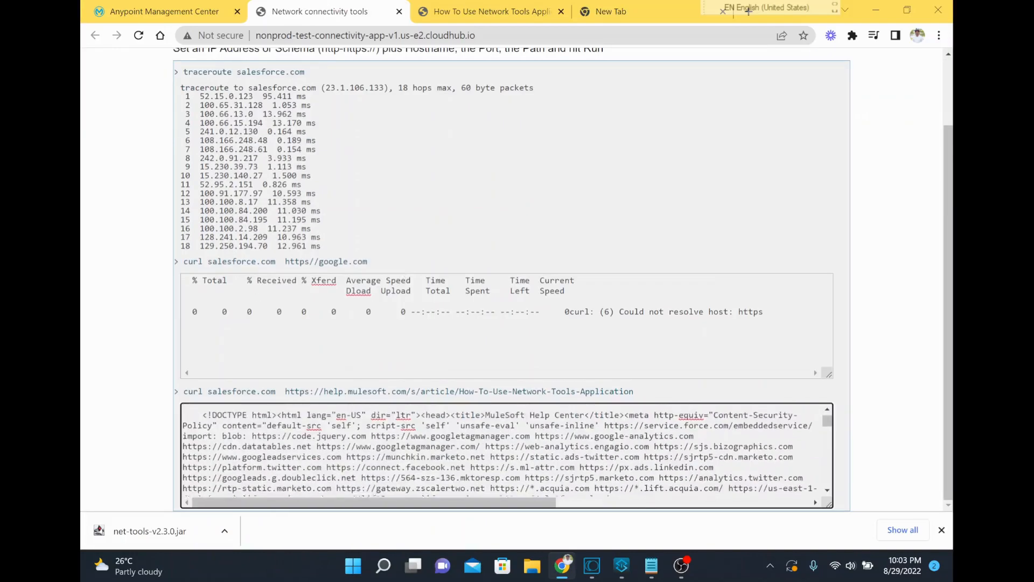
pyautogui.scroll(1, 507, 450)
pyautogui.hotkey('ctrl', 'a')
pyautogui.scroll(-3, 504, 451)
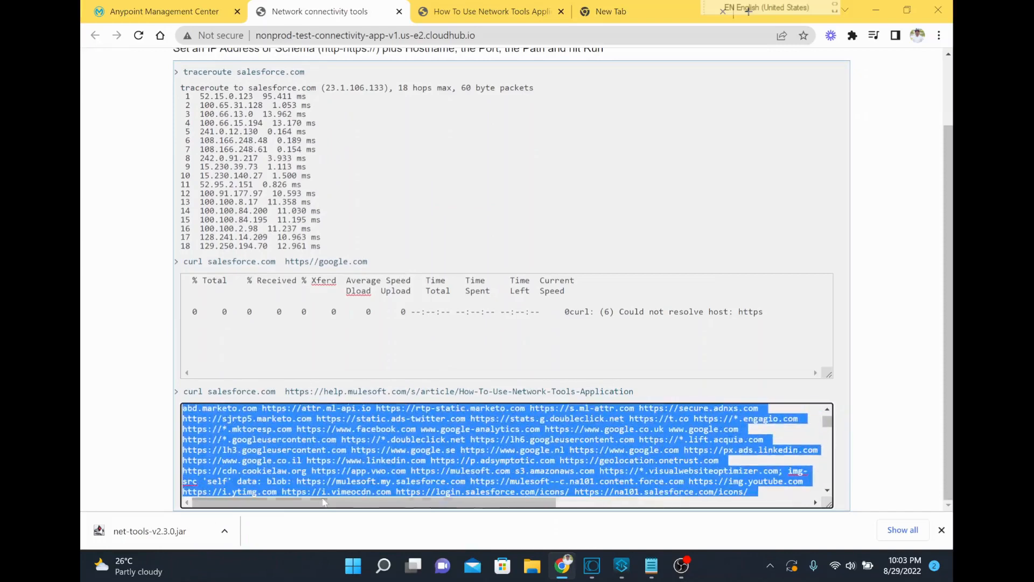
pyautogui.scroll(1, 504, 451)
pyautogui.scroll(-8, 504, 451)
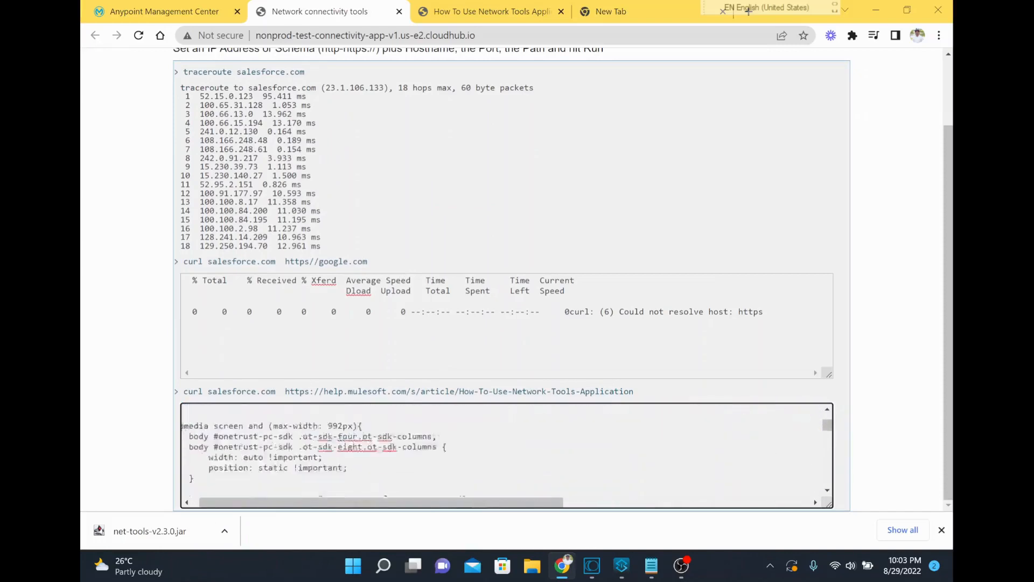
pyautogui.moveTo(381, 538); pyautogui.dragTo(381, 538)
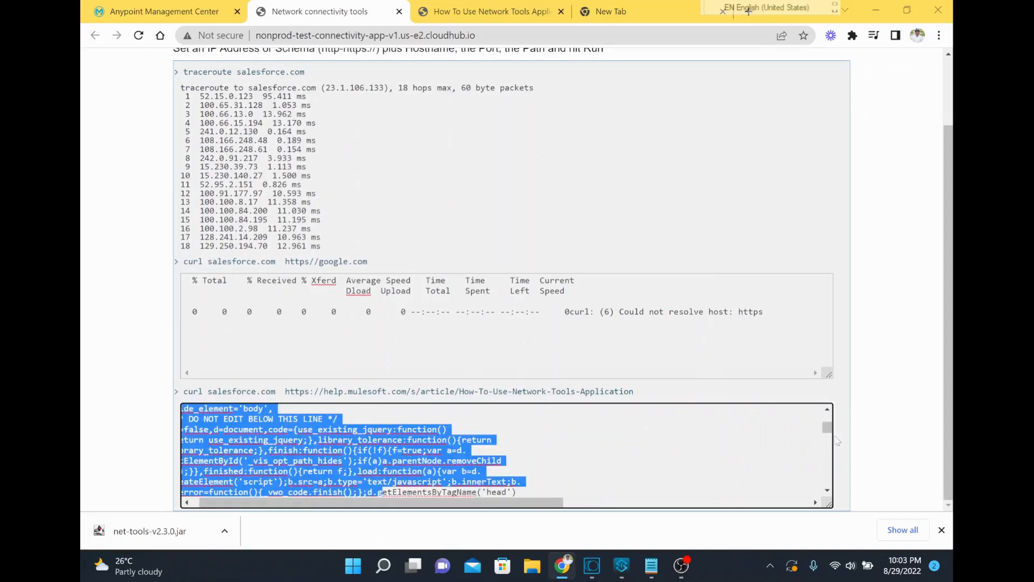
# Review the rest of the help article's curl response through to its transfer statistics, and clear the console output
pyautogui.moveTo(828, 427); pyautogui.dragTo(820, 499)
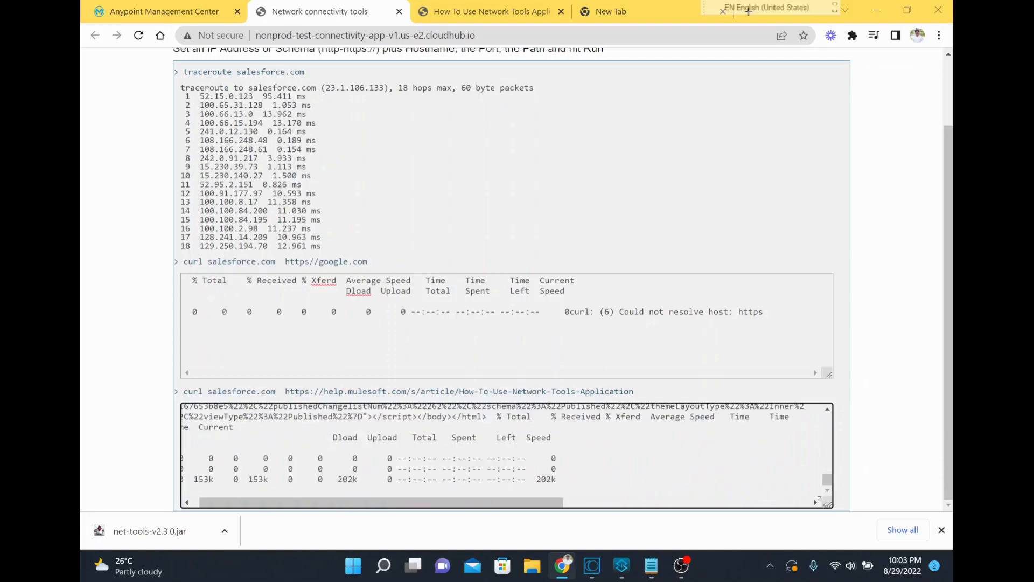
pyautogui.scroll(15, 504, 452)
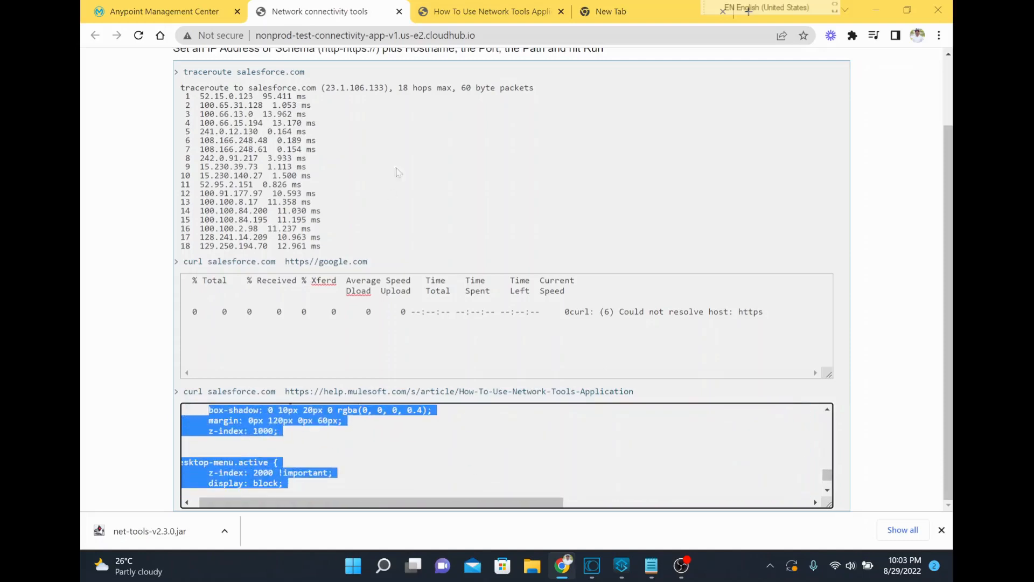
pyautogui.scroll(2, 405, 155)
pyautogui.click(797, 110)
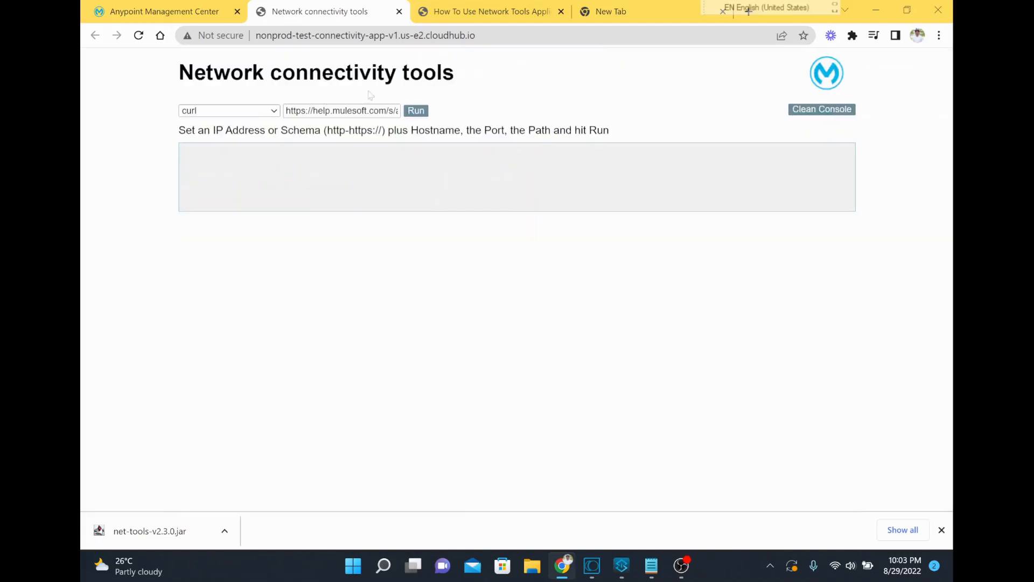
# Look over the available network test types and switch the test type to Socket
pyautogui.click(261, 112)
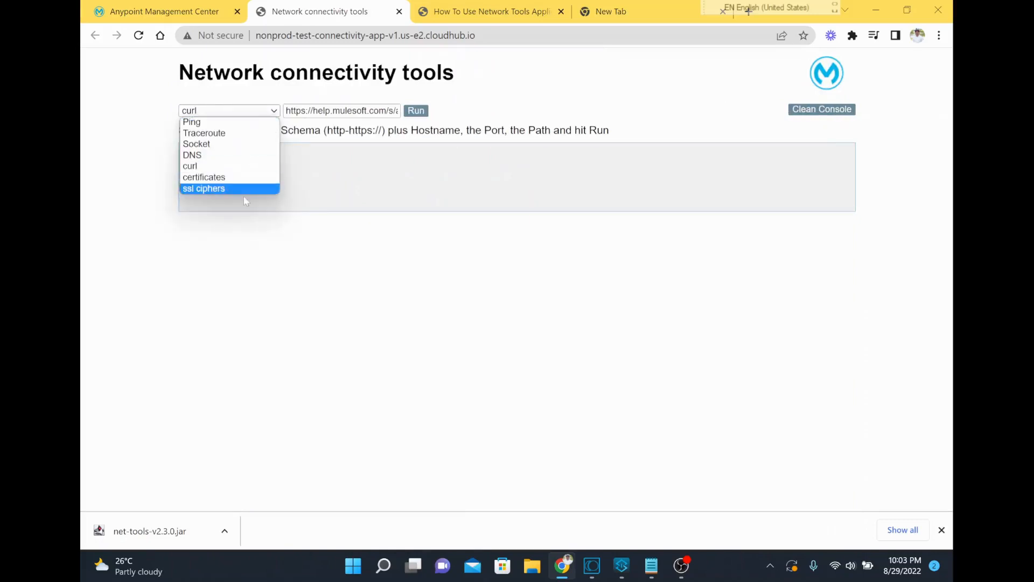
pyautogui.moveTo(458, 72); pyautogui.dragTo(155, 80)
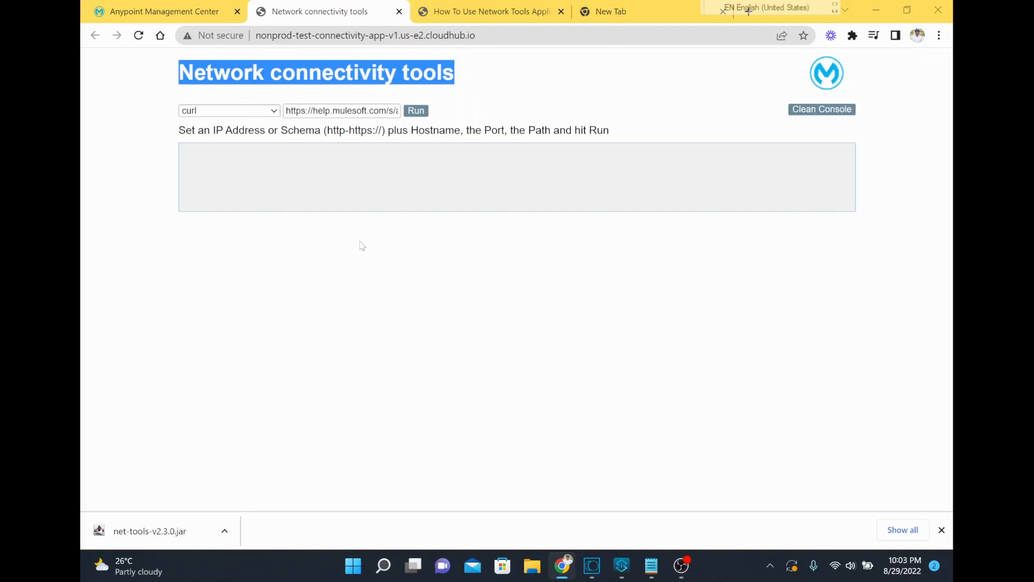
pyautogui.click(267, 121)
pyautogui.click(268, 111)
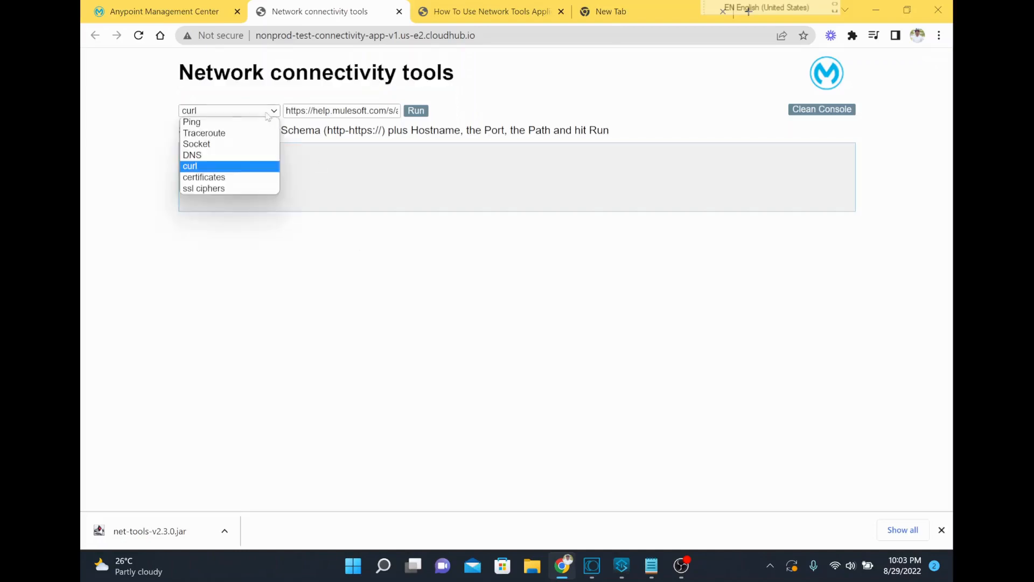
pyautogui.click(258, 143)
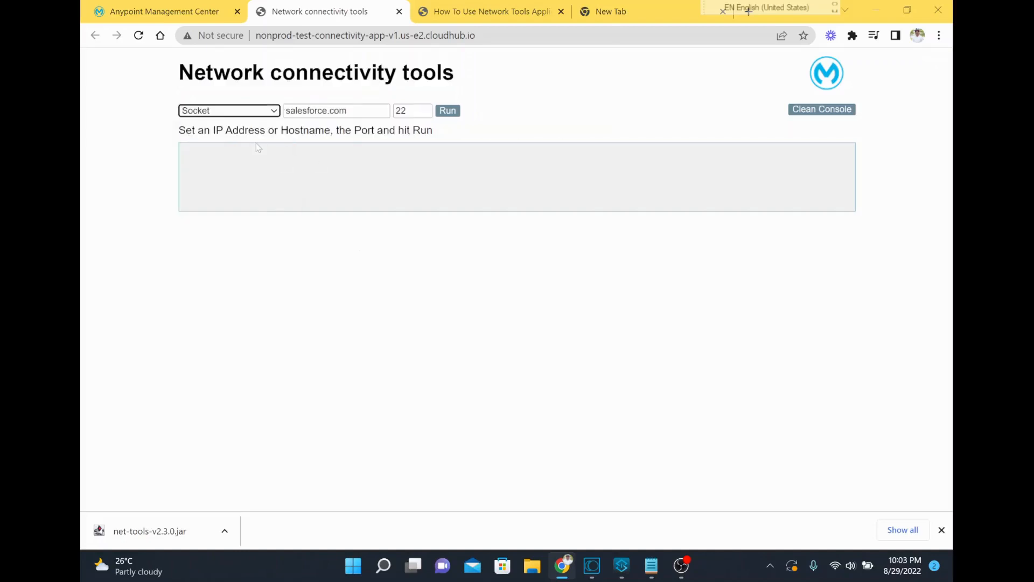
pyautogui.click(267, 157)
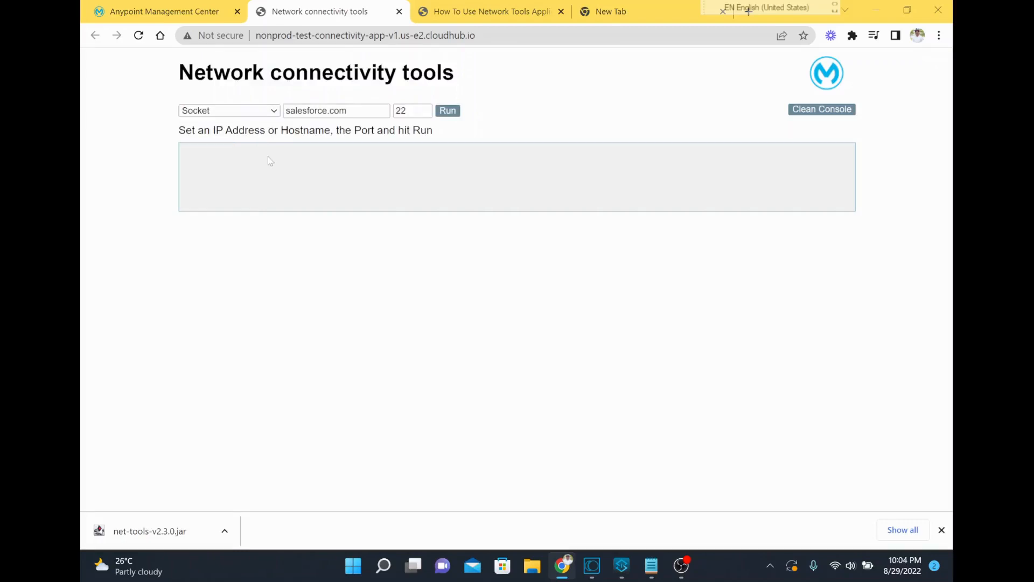